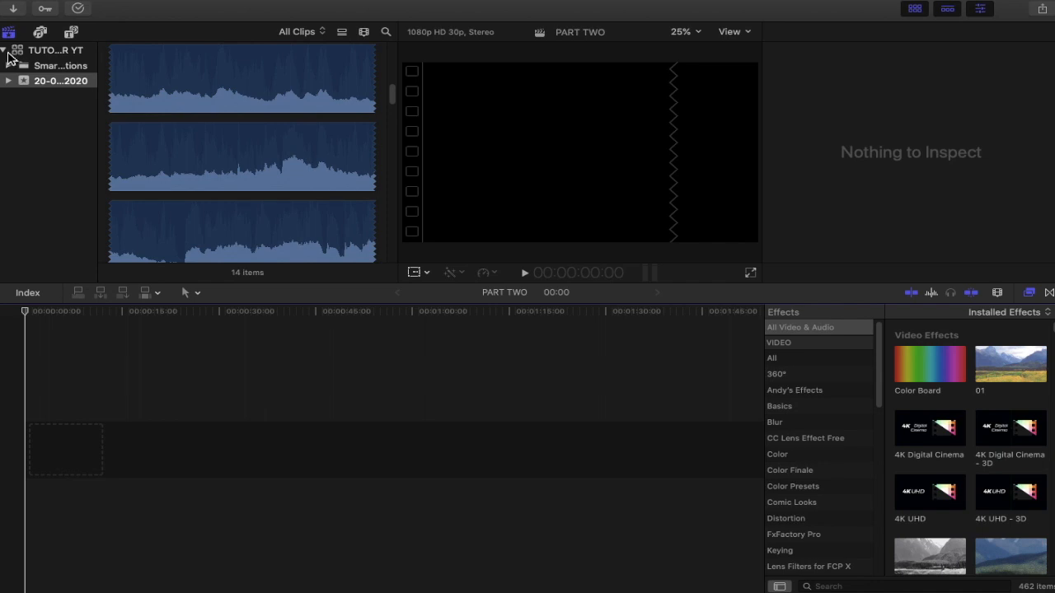
Rename the PART TWO project in the browser to PART THREE.
{"action": "scroll", "coordinate": [239, 136], "scroll_direction": "up", "scroll_amount": 10}
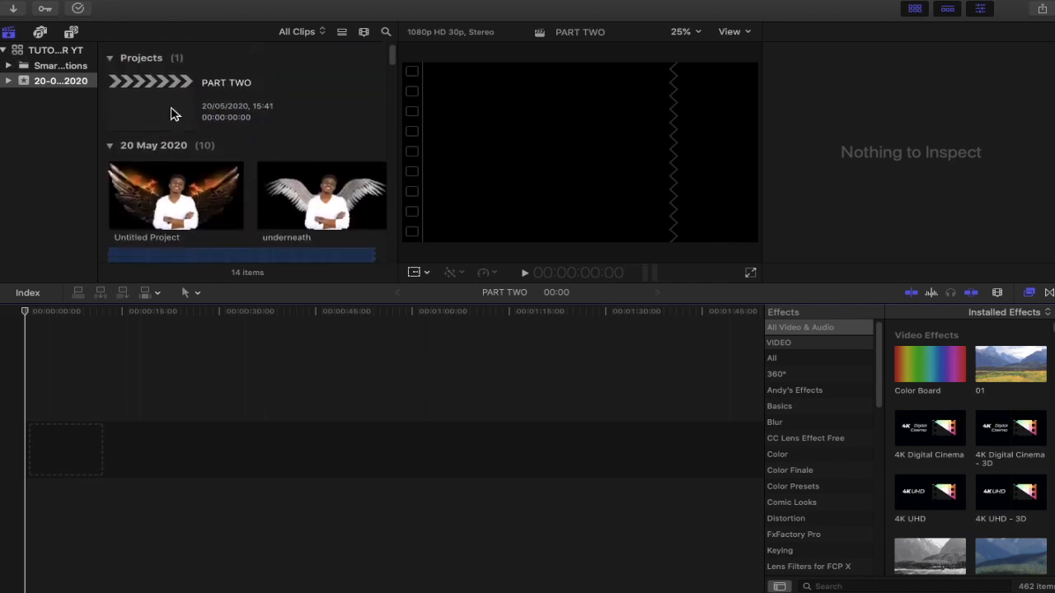
{"action": "left_click", "coordinate": [247, 85]}
{"action": "left_click", "coordinate": [252, 87]}
{"action": "left_click", "coordinate": [264, 85]}
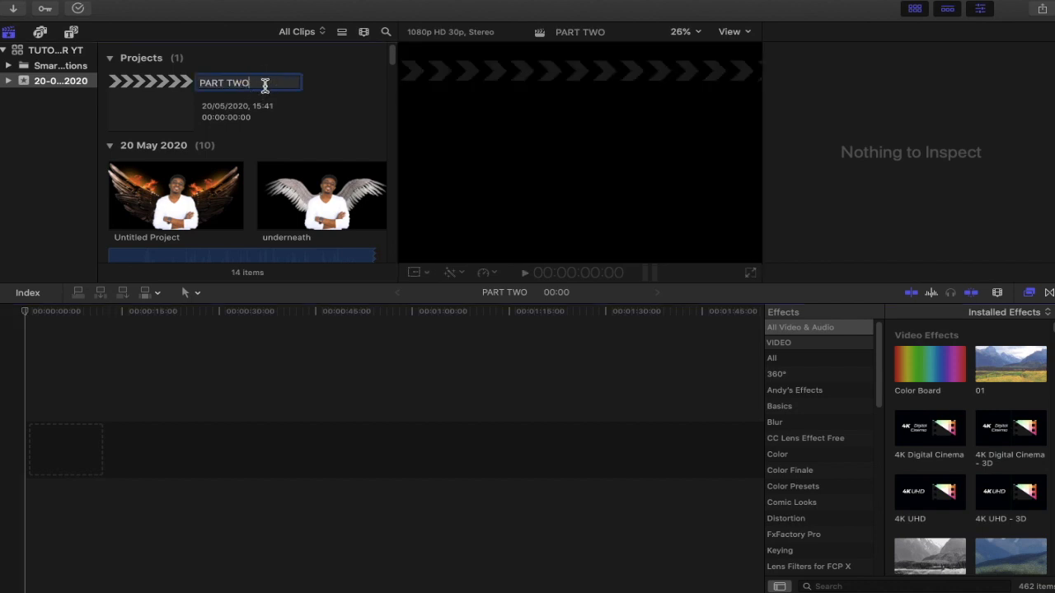
{"action": "key", "text": "BackSpace"}
{"action": "key", "text": "BackSpace"}
{"action": "type", "text": "hree"}
{"action": "key", "text": "BackSpace"}
{"action": "key", "text": "BackSpace"}
{"action": "key", "text": "BackSpace"}
{"action": "key", "text": "BackSpace"}
{"action": "type", "text": "HREE"}
{"action": "key", "text": "Return"}
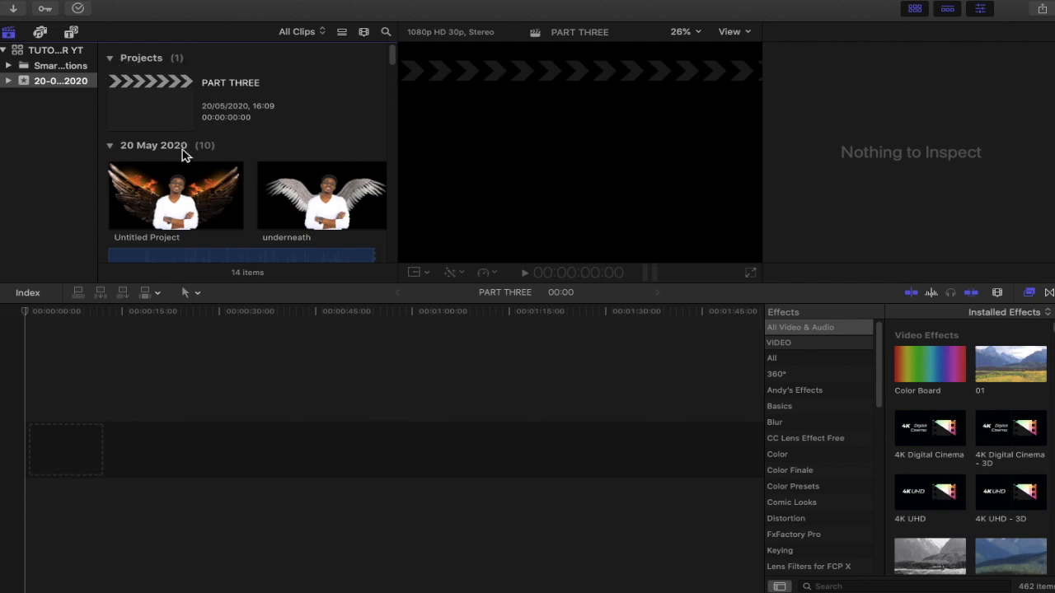
Play part of the Angel_Guides audio clip in the browser to preview it.
{"action": "scroll", "coordinate": [184, 153], "scroll_direction": "down", "scroll_amount": 1}
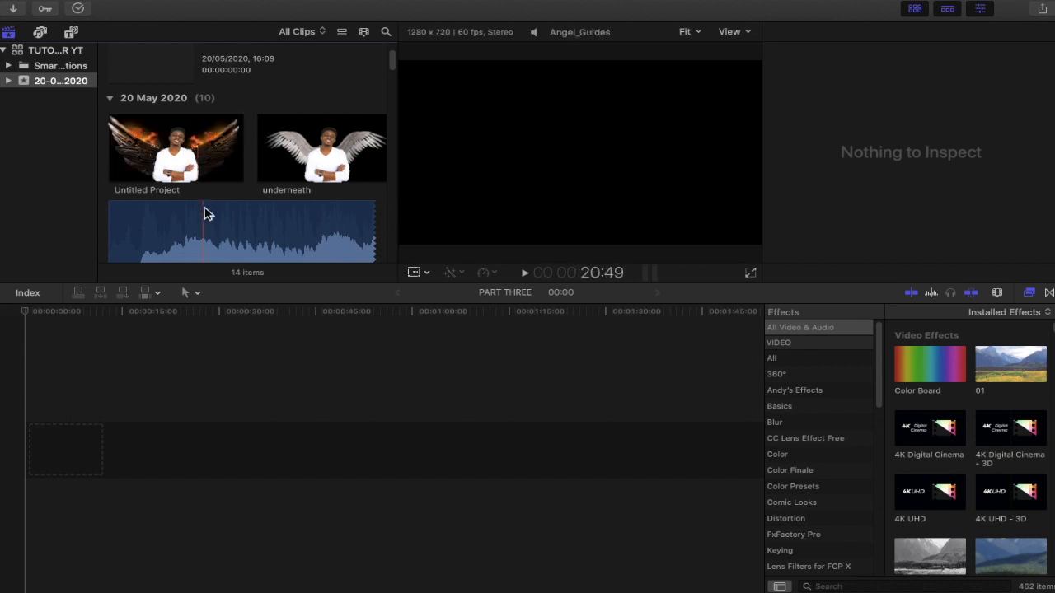
{"action": "scroll", "coordinate": [205, 219], "scroll_direction": "down", "scroll_amount": 2}
{"action": "scroll", "coordinate": [205, 225], "scroll_direction": "down", "scroll_amount": 1}
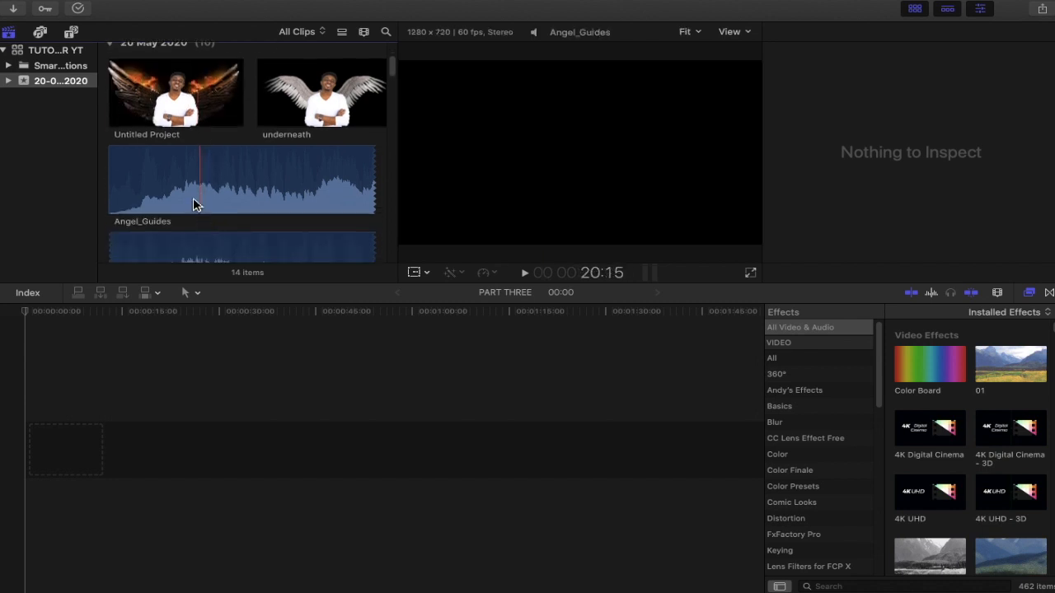
{"action": "left_click", "coordinate": [151, 187]}
{"action": "key", "text": "super+4"}
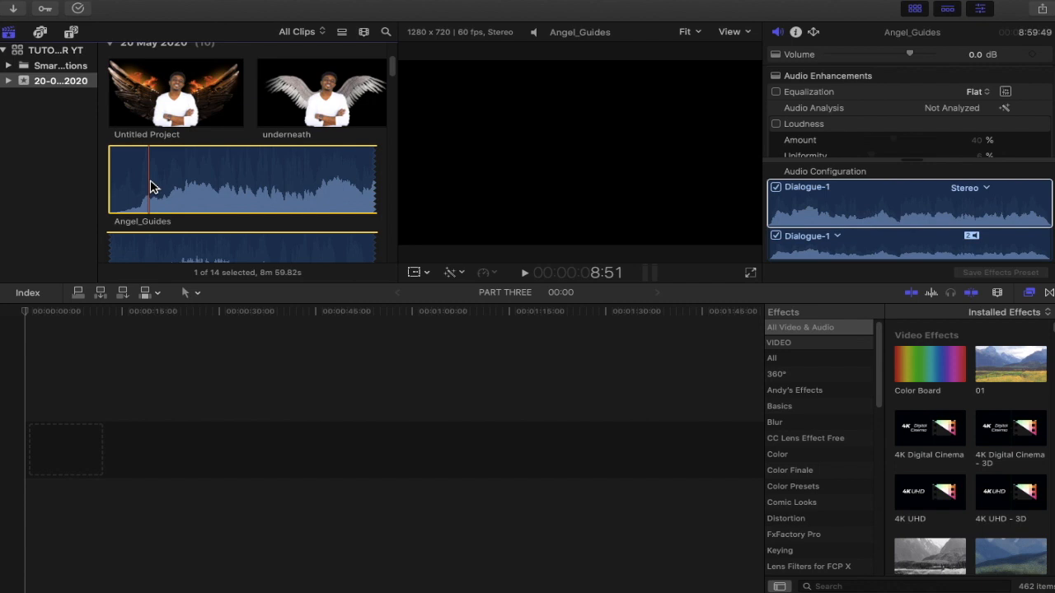
{"action": "key", "text": "space"}
{"action": "key", "text": "space"}
Preview the Waterfall - 37088 clip and place it whole as the first clip in the empty timeline.
{"action": "scroll", "coordinate": [150, 186], "scroll_direction": "down", "scroll_amount": 10}
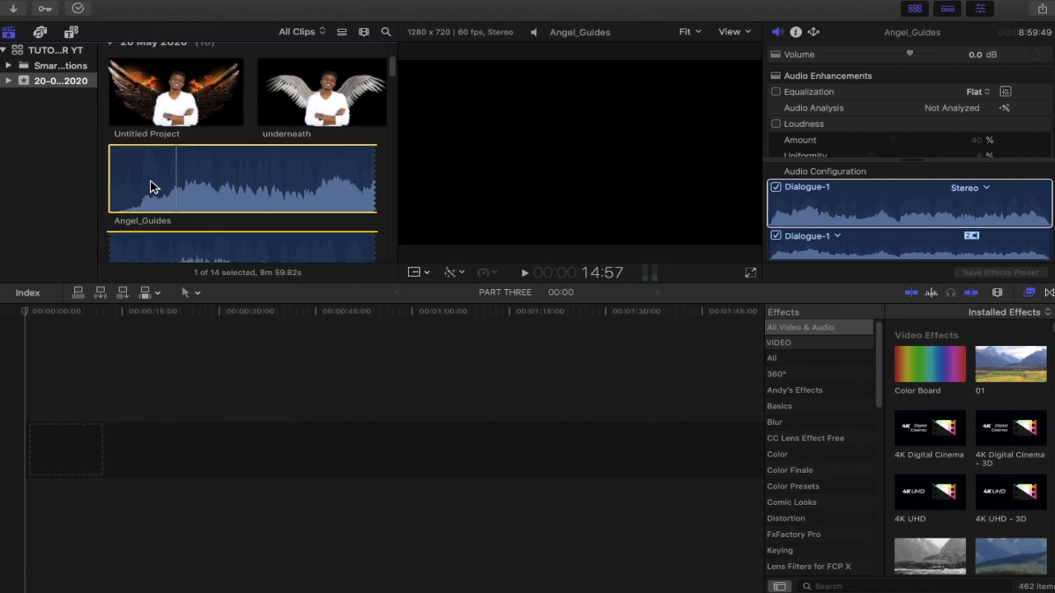
{"action": "scroll", "coordinate": [150, 186], "scroll_direction": "up", "scroll_amount": 8}
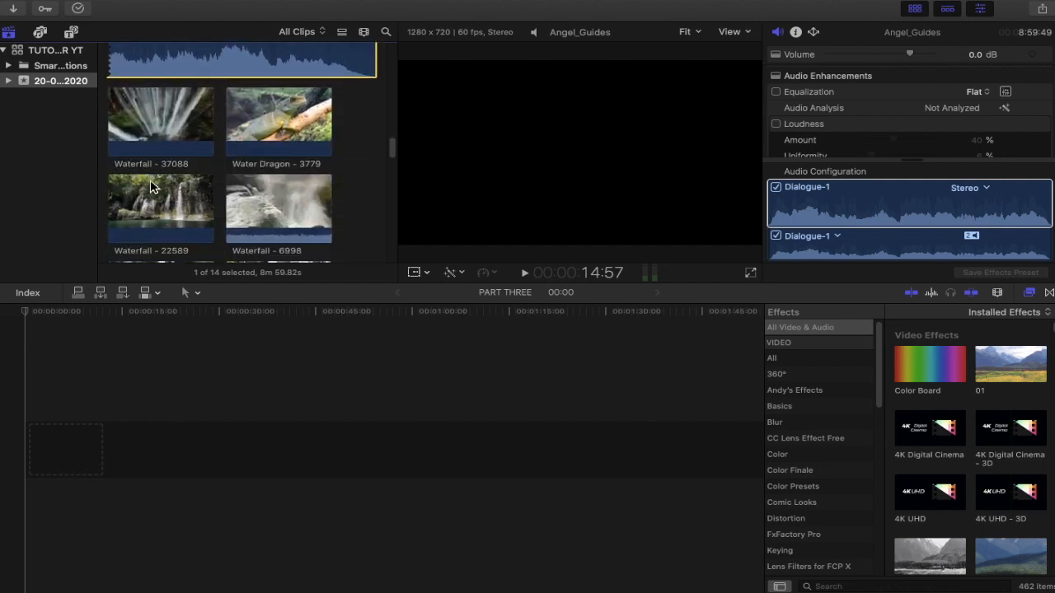
{"action": "left_click", "coordinate": [136, 132]}
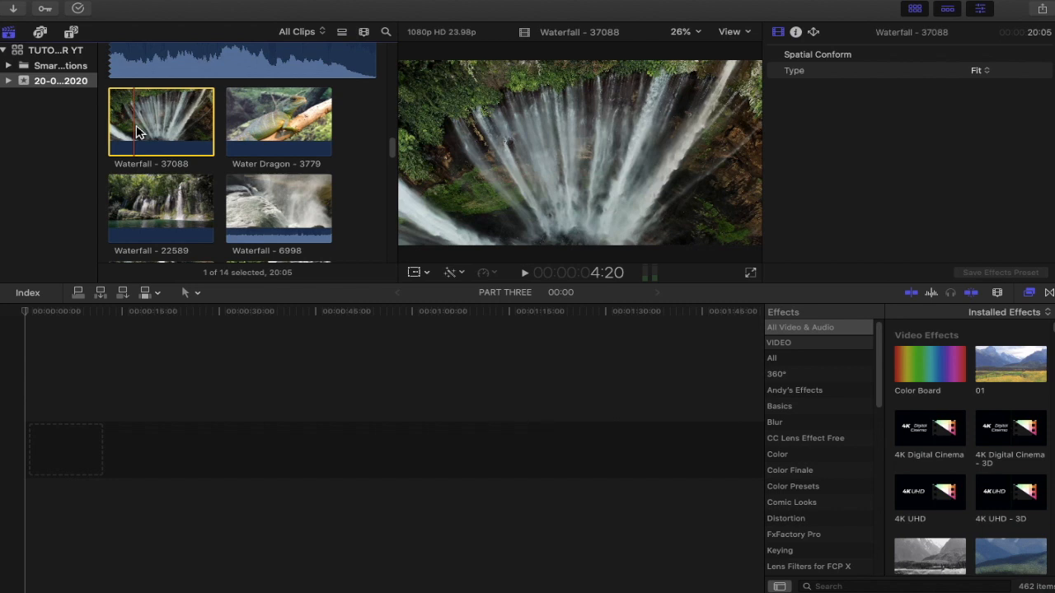
{"action": "key", "text": "space"}
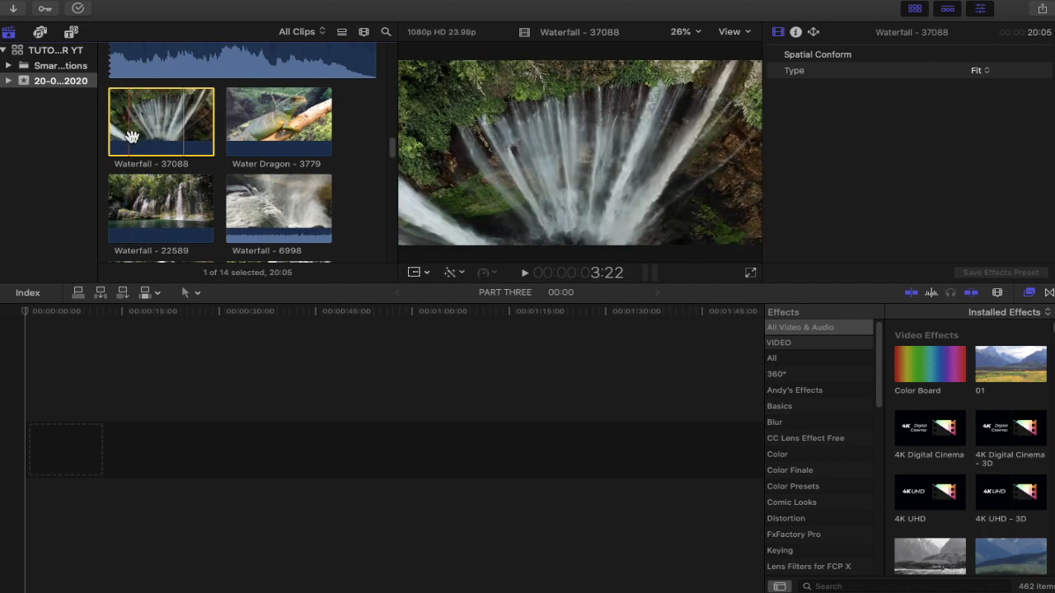
{"action": "key", "text": "space"}
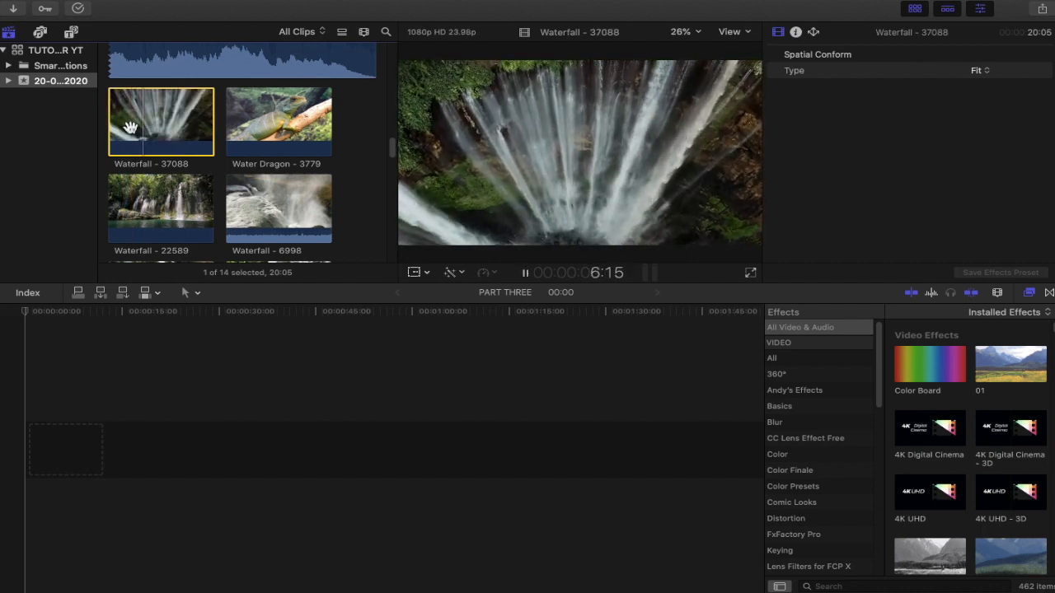
{"action": "key", "text": "space"}
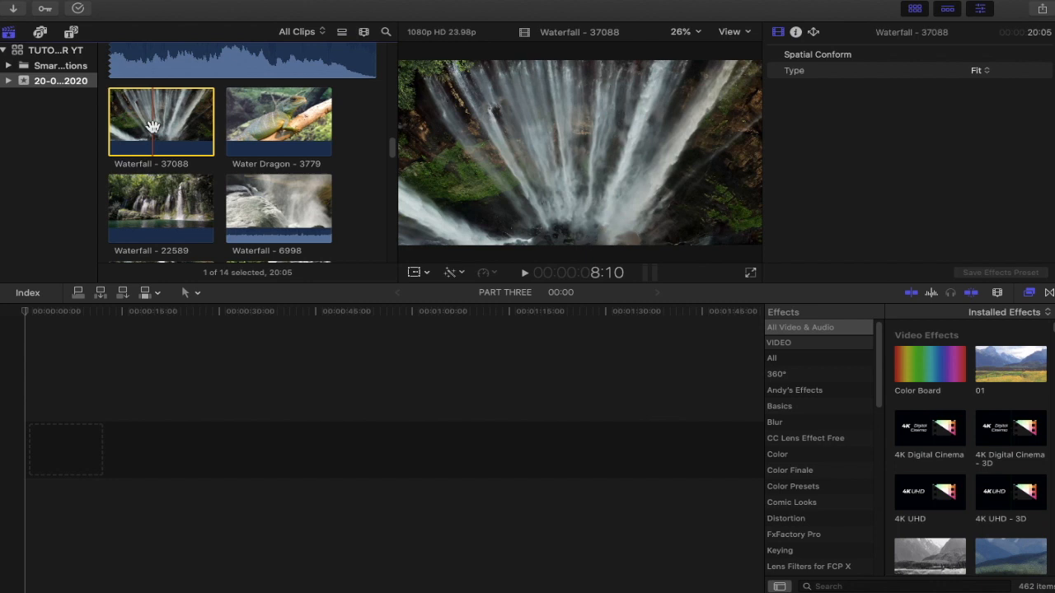
{"action": "left_click", "coordinate": [152, 126]}
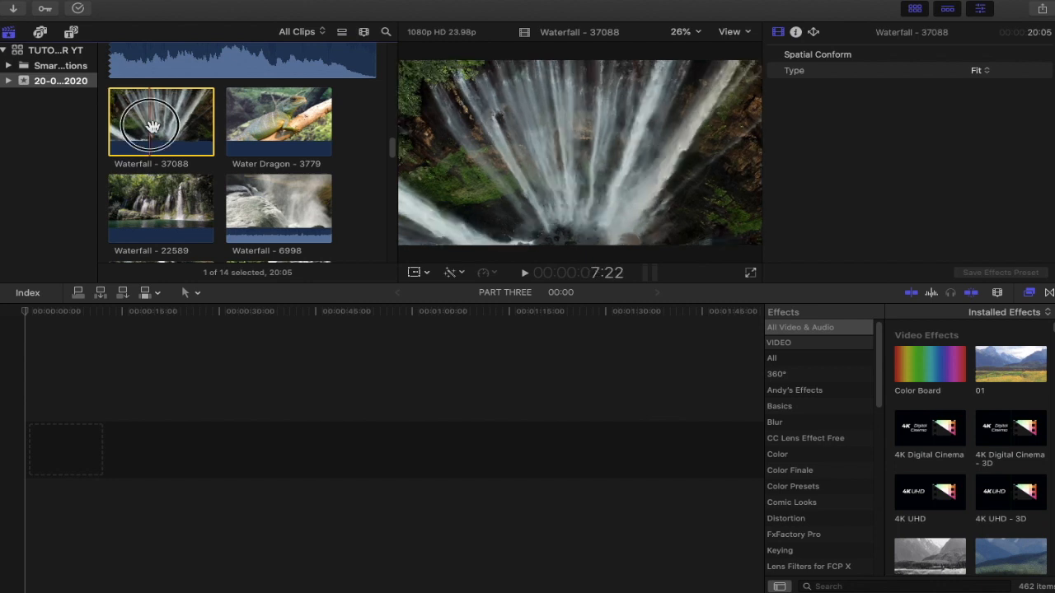
{"action": "left_click_drag", "start_coordinate": [153, 126], "coordinate": [128, 430]}
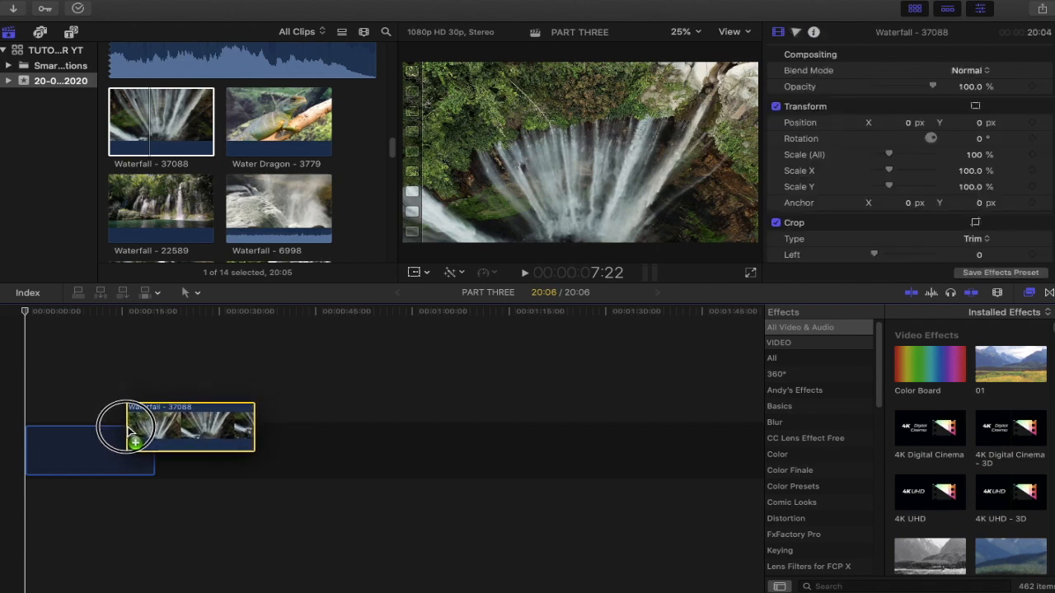
{"action": "left_click_drag", "start_coordinate": [128, 430], "coordinate": [129, 431]}
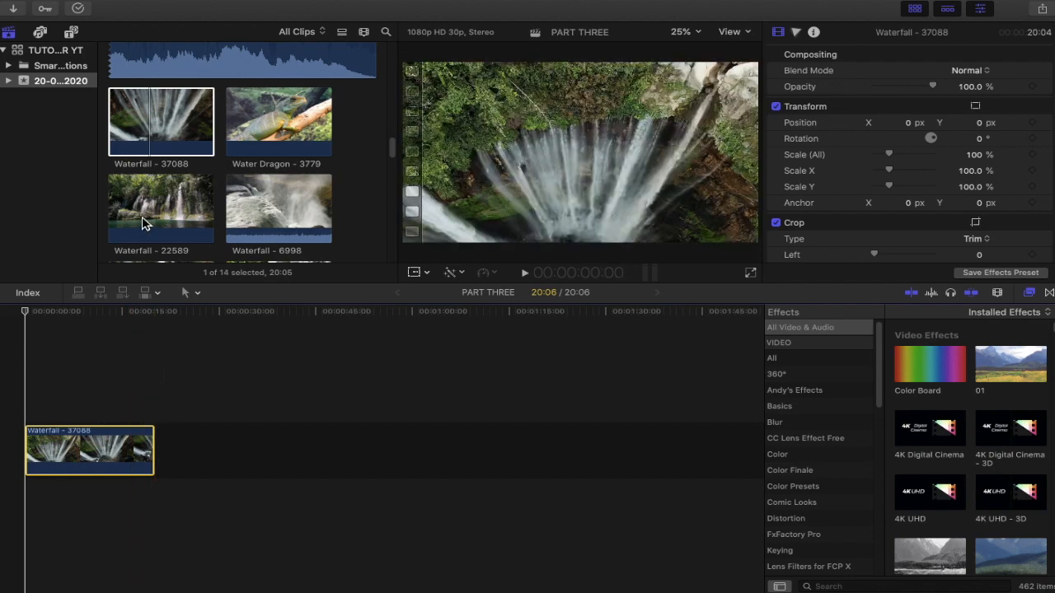
Append the Waterfall - 22589 clip to the main storyline directly after Waterfall - 37088.
{"action": "left_click", "coordinate": [143, 219]}
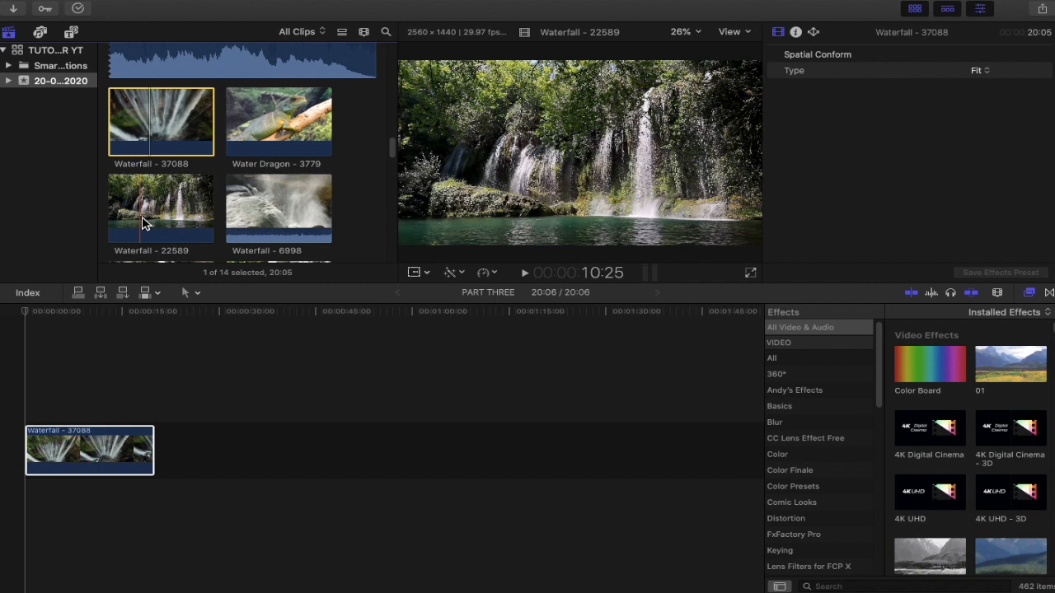
{"action": "left_click", "coordinate": [143, 222]}
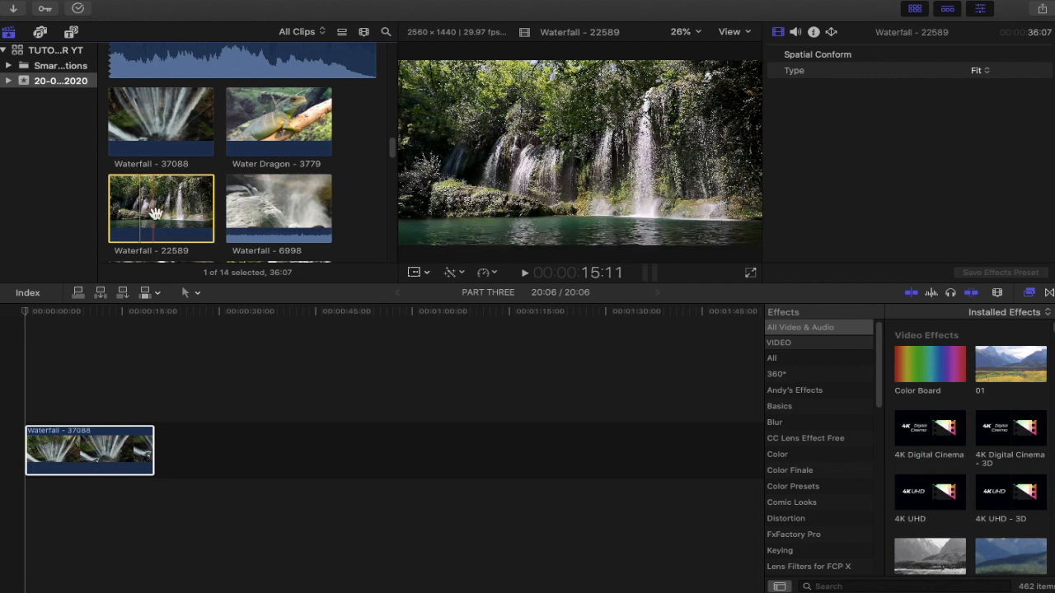
{"action": "left_click", "coordinate": [155, 213]}
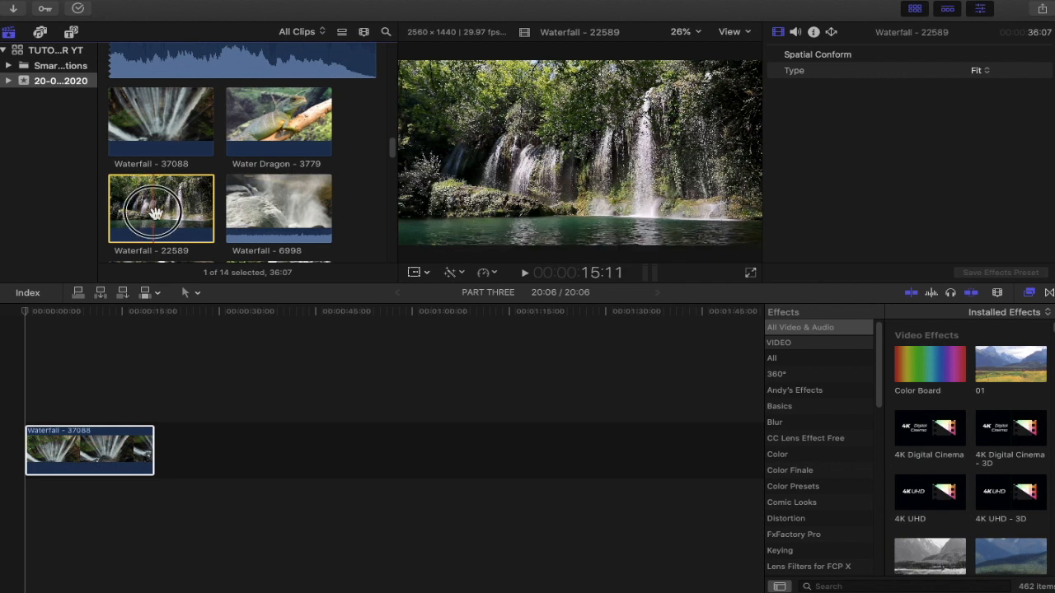
{"action": "left_click_drag", "start_coordinate": [155, 213], "coordinate": [183, 408]}
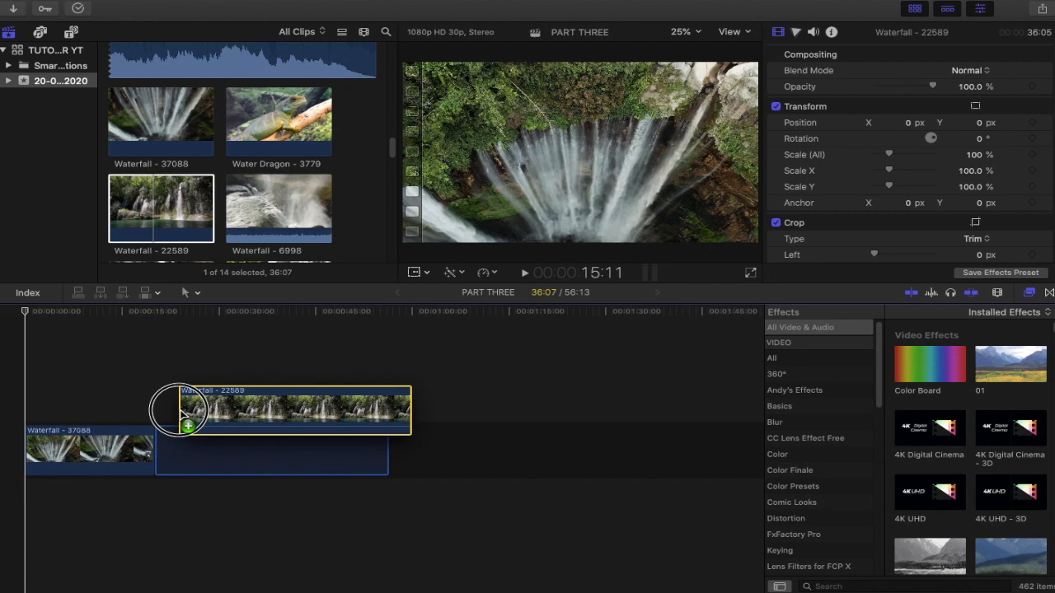
{"action": "left_click_drag", "start_coordinate": [181, 410], "coordinate": [182, 412]}
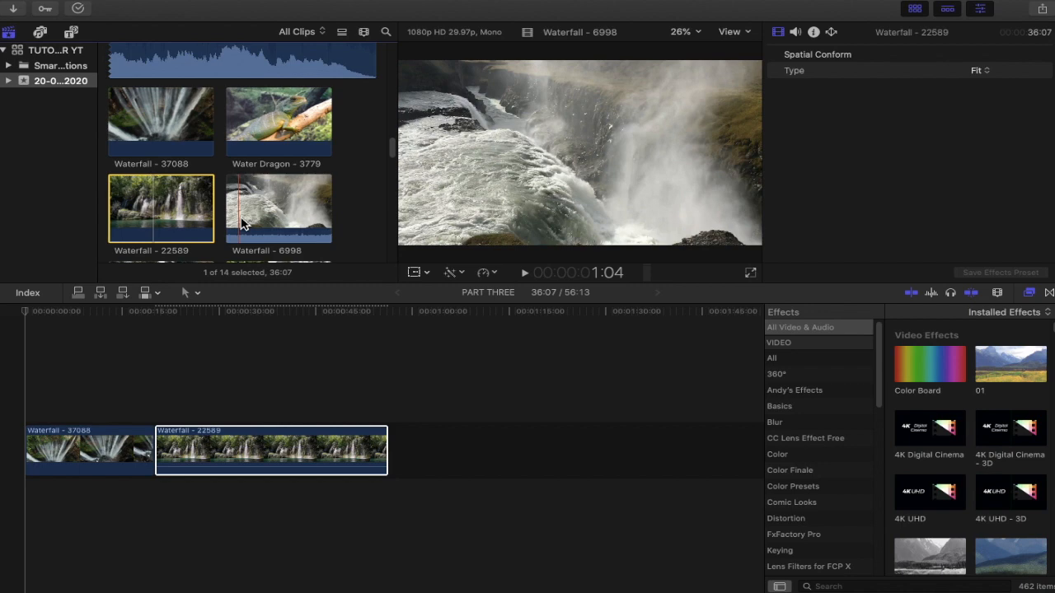
Preview the Waterfall - 6998 clip and insert it at the very start of the timeline, before Waterfall - 37088.
{"action": "left_click", "coordinate": [242, 222]}
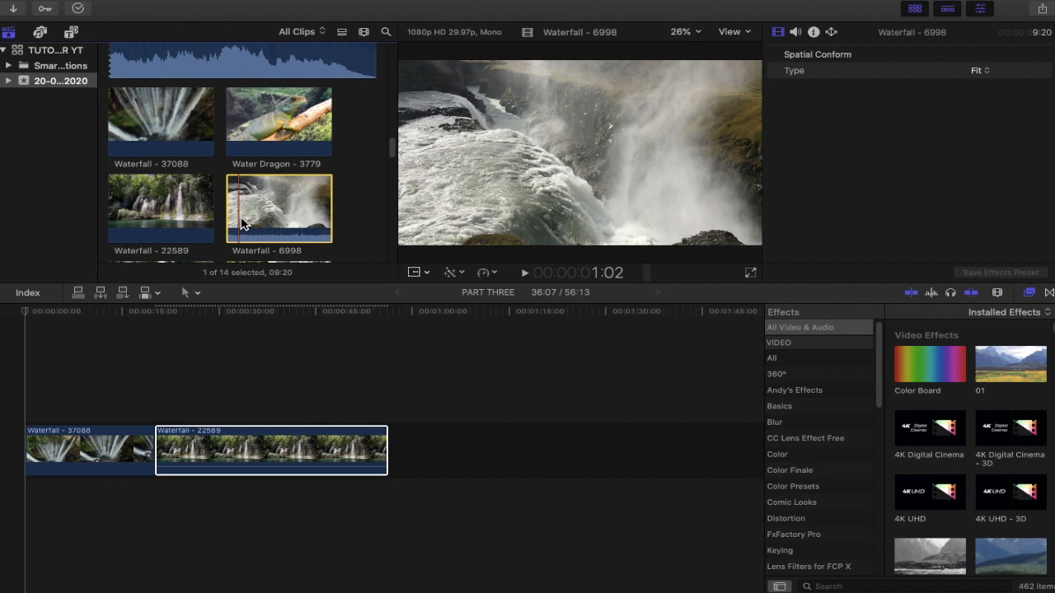
{"action": "key", "text": "space"}
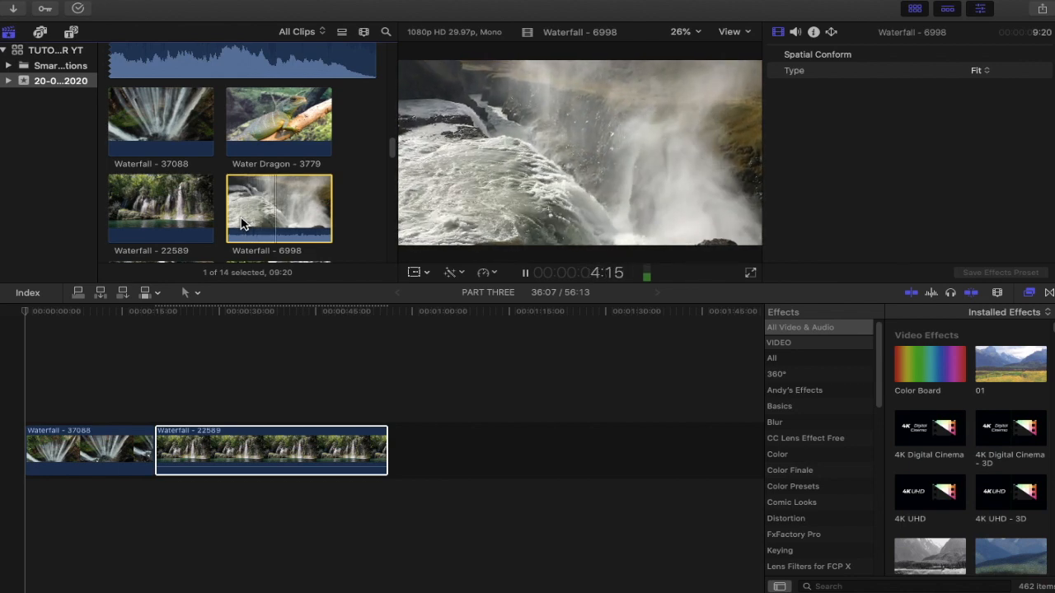
{"action": "key", "text": "space"}
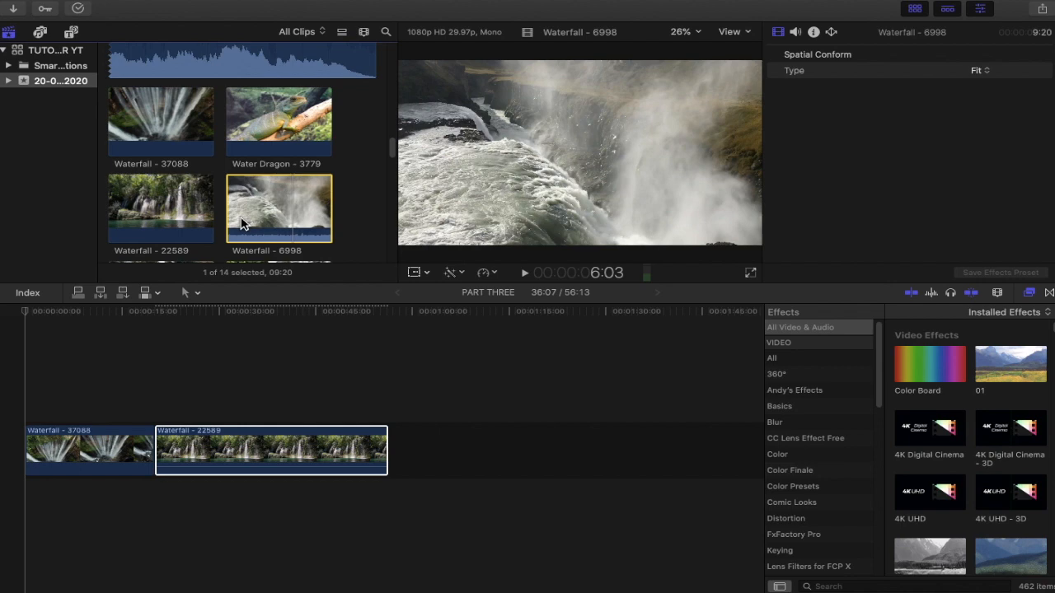
{"action": "left_click", "coordinate": [241, 219]}
{"action": "left_click_drag", "start_coordinate": [241, 219], "coordinate": [29, 451]}
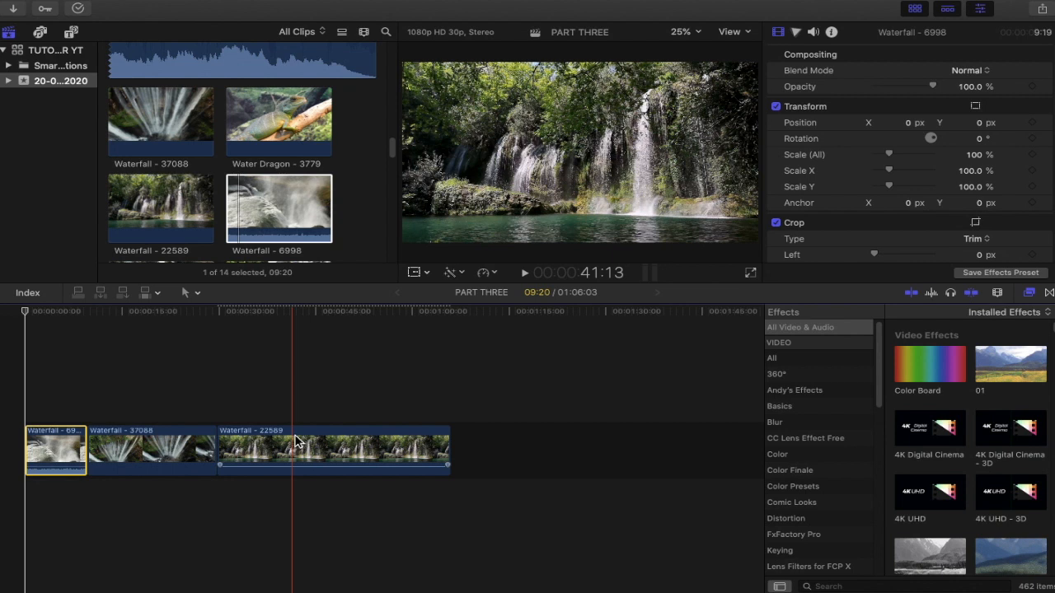
Play the timeline from the start of the Waterfall - 22589 clip.
{"action": "left_click", "coordinate": [227, 393]}
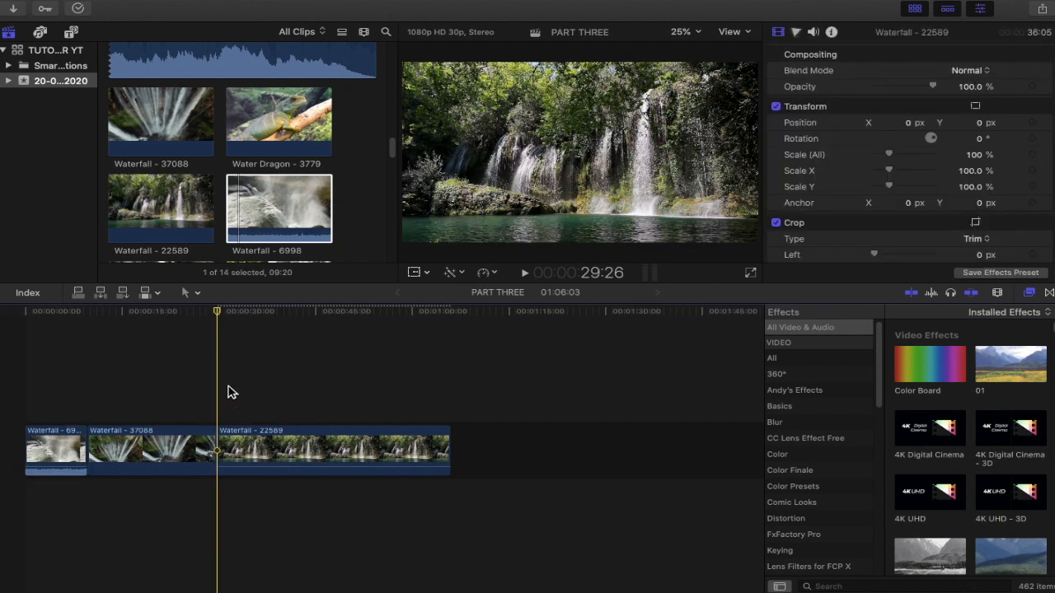
{"action": "key", "text": "space"}
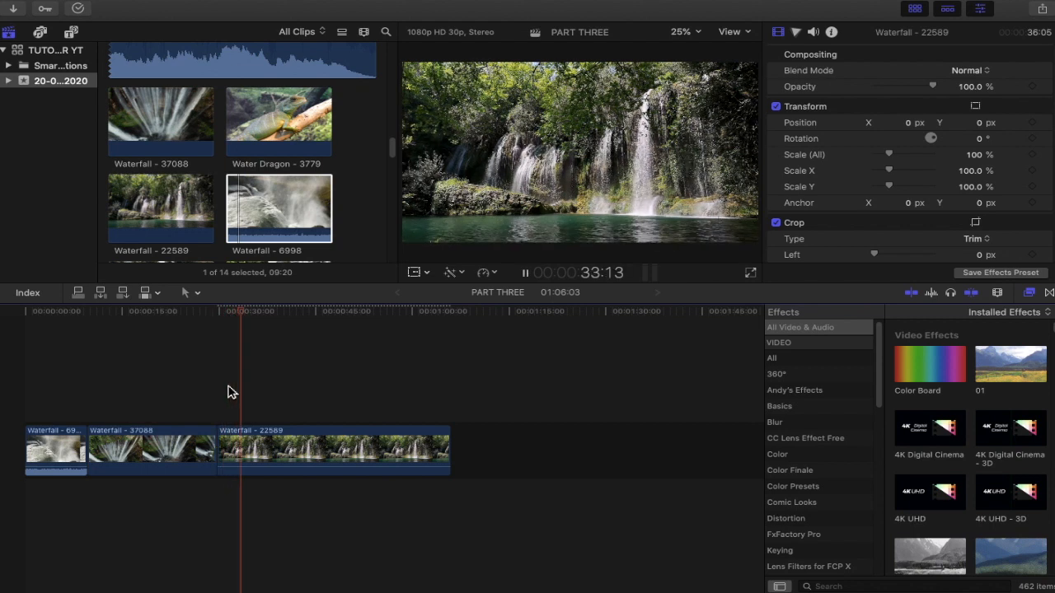
{"action": "key", "text": "space"}
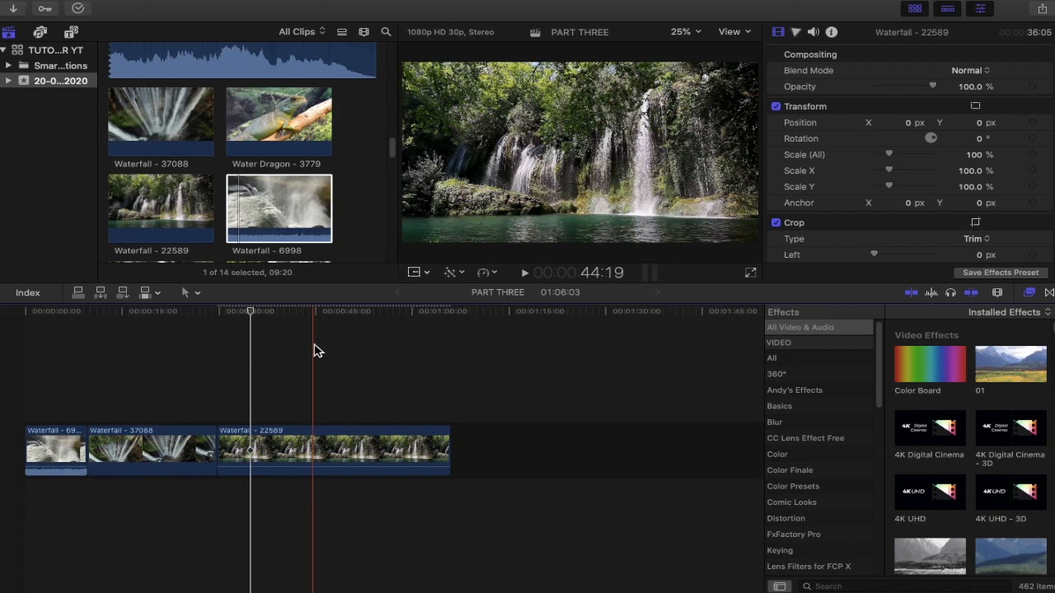
Select a range of about 08:23 from the start of the Water Dragon - 3779 clip in the browser.
{"action": "left_click", "coordinate": [280, 178]}
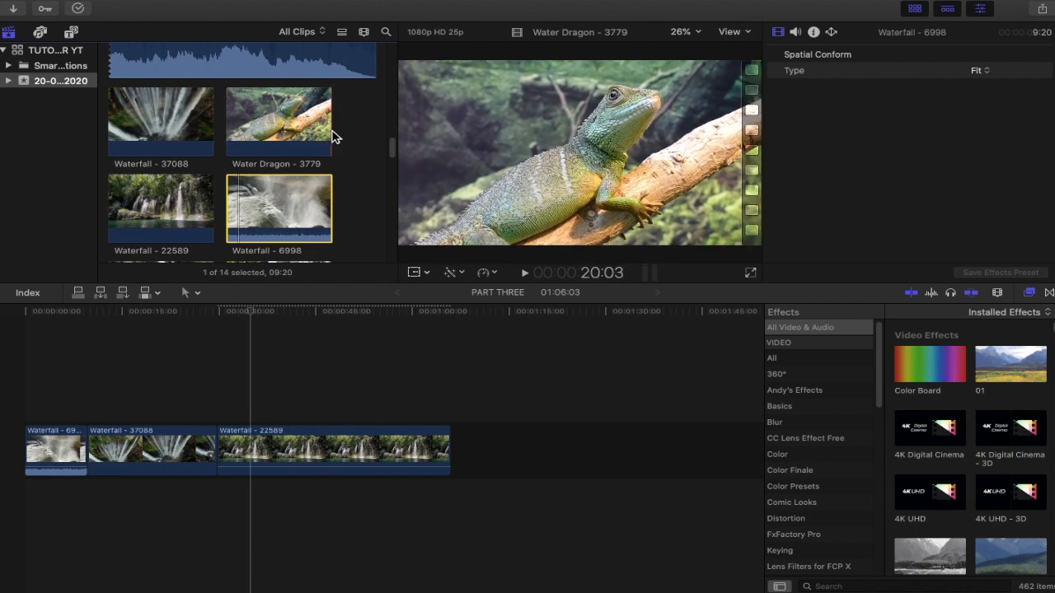
{"action": "left_click", "coordinate": [266, 131]}
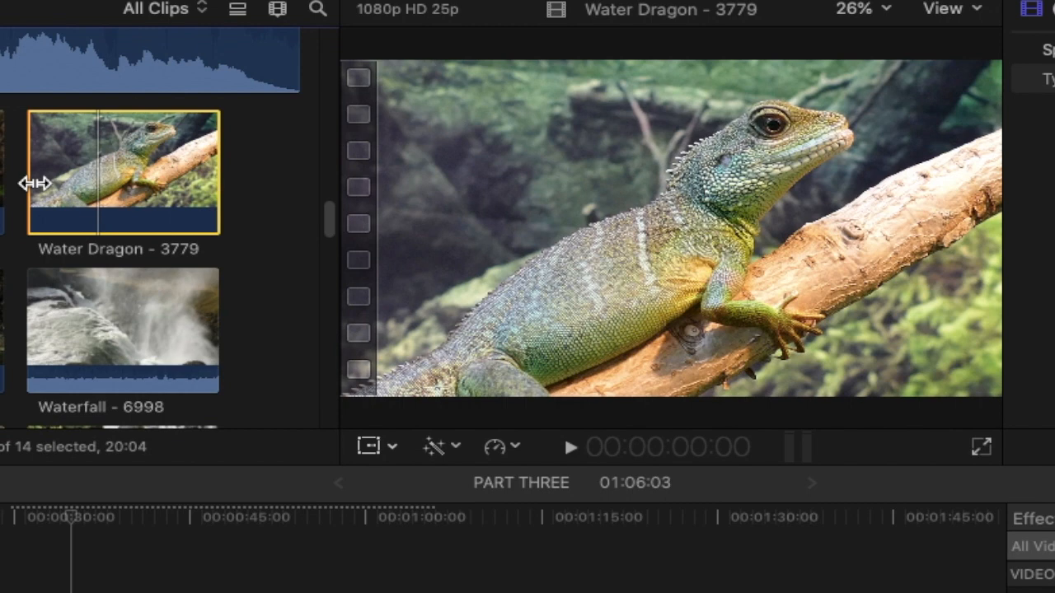
{"action": "left_click", "coordinate": [35, 183]}
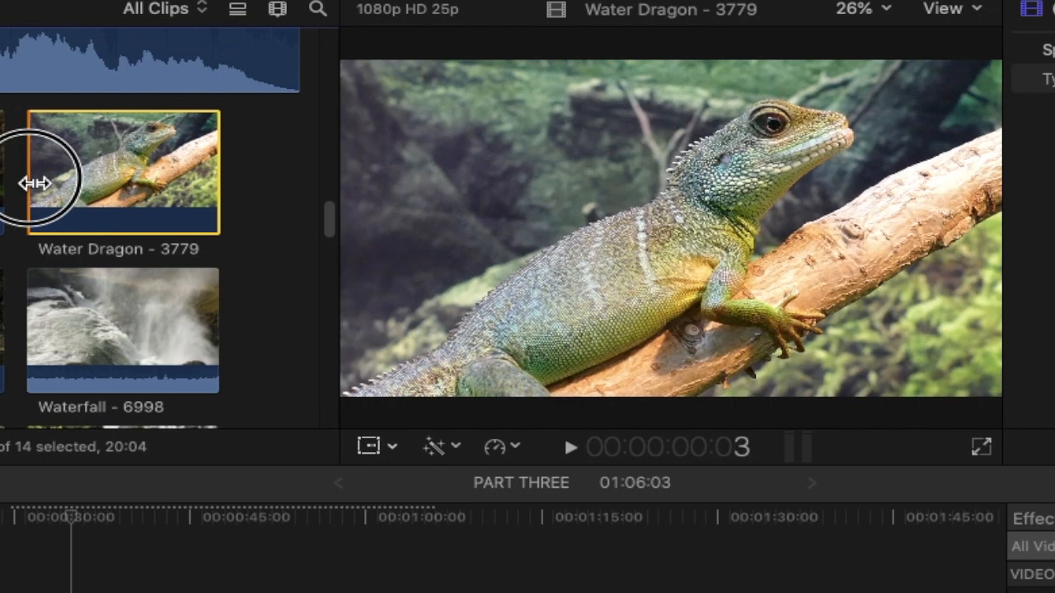
{"action": "mouse_move", "coordinate": [34, 183]}
{"action": "left_mouse_down"}
{"action": "mouse_move", "coordinate": [144, 183]}
{"action": "mouse_move", "coordinate": [70, 175]}
{"action": "mouse_move", "coordinate": [25, 198]}
{"action": "left_mouse_up"}
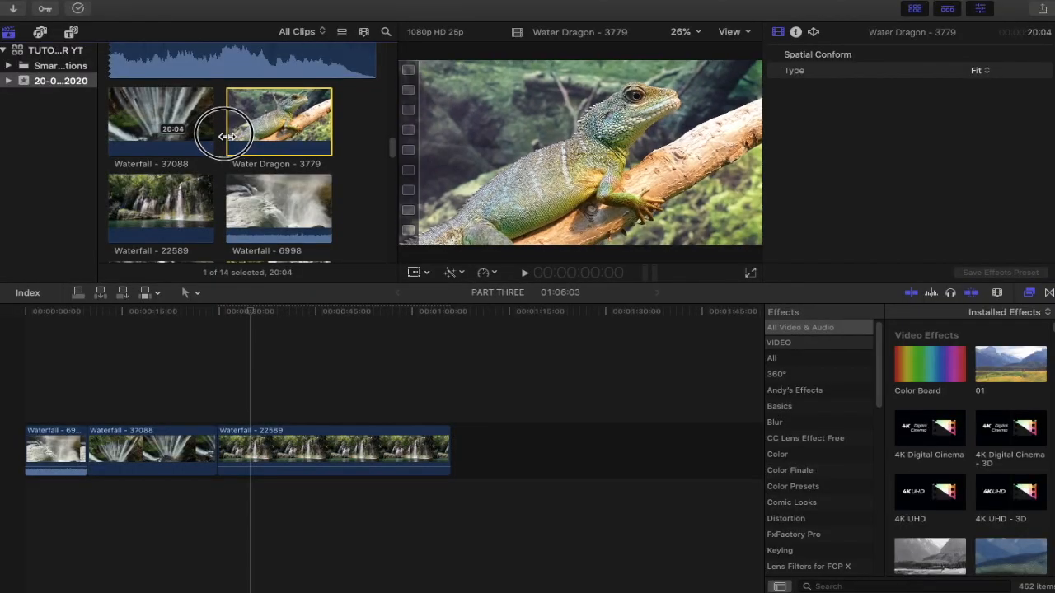
{"action": "mouse_move", "coordinate": [227, 136]}
{"action": "left_mouse_down"}
{"action": "mouse_move", "coordinate": [294, 123]}
{"action": "mouse_move", "coordinate": [235, 132]}
{"action": "left_mouse_up"}
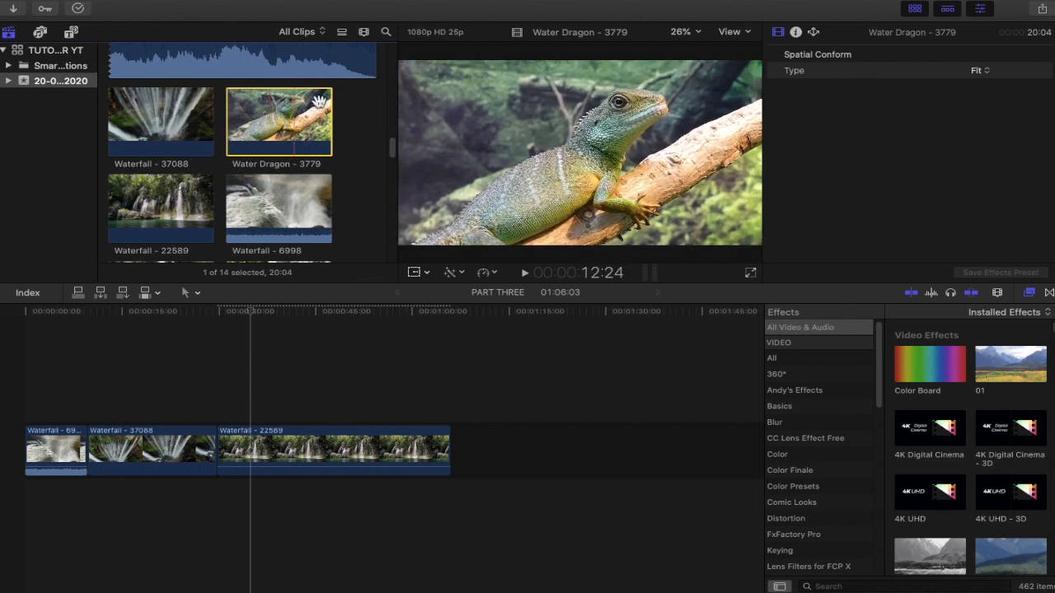
{"action": "left_click", "coordinate": [334, 123]}
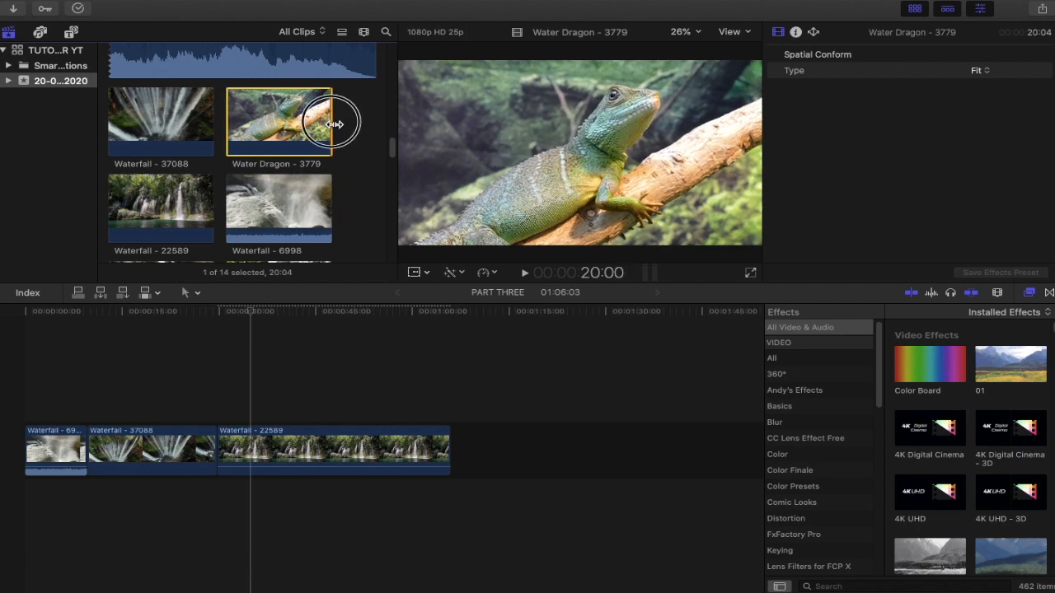
{"action": "left_click_drag", "start_coordinate": [335, 123], "coordinate": [276, 136]}
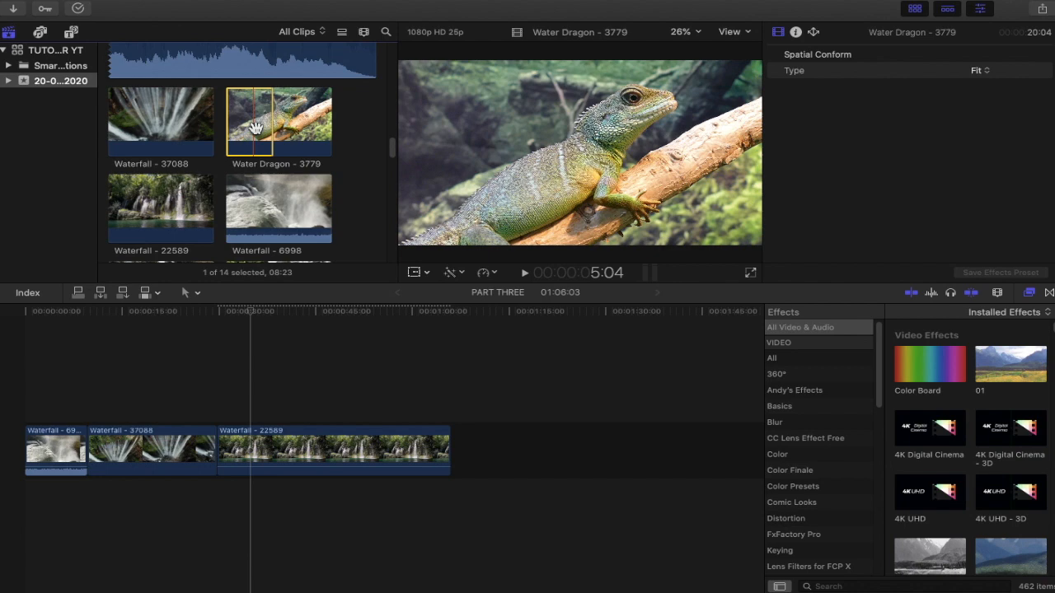
Insert the selected Water Dragon - 3779 range in the main storyline between Waterfall - 37088 and Waterfall - 22589.
{"action": "left_click_drag", "start_coordinate": [255, 128], "coordinate": [478, 445]}
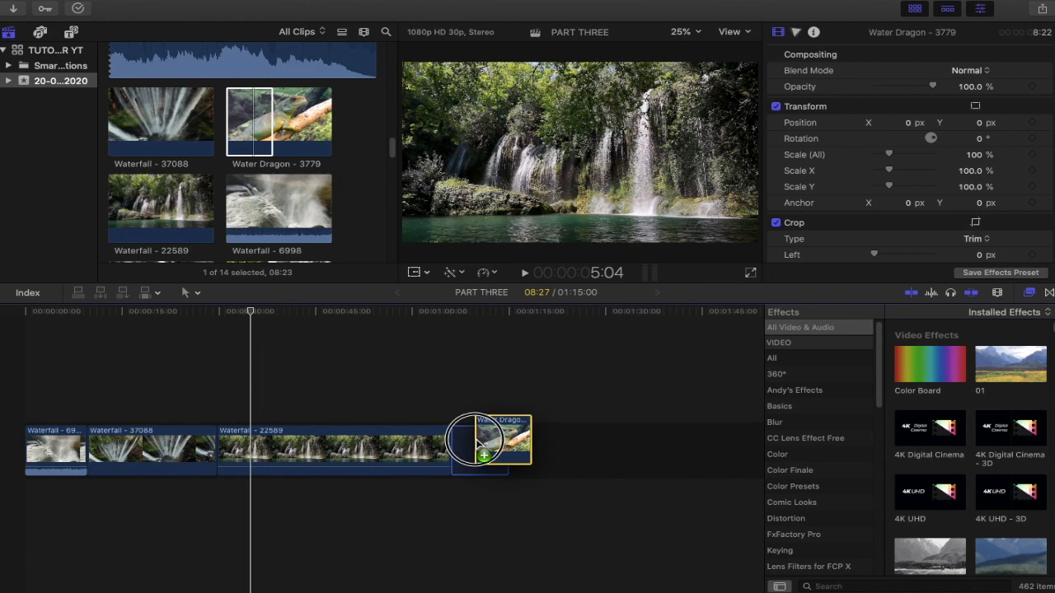
{"action": "left_click_drag", "start_coordinate": [477, 440], "coordinate": [347, 404]}
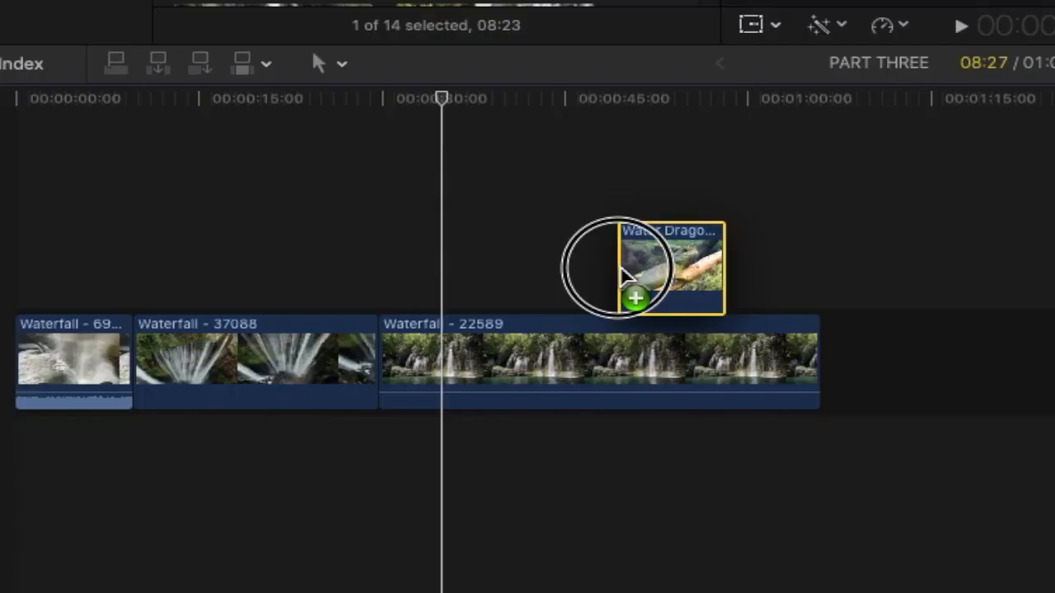
{"action": "left_click_drag", "start_coordinate": [624, 269], "coordinate": [399, 339]}
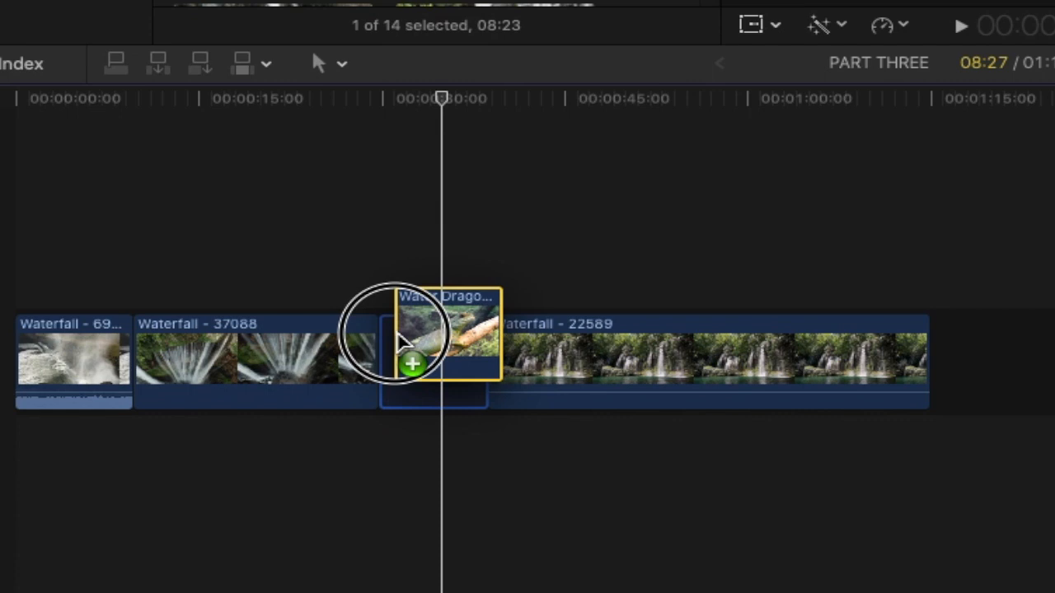
{"action": "left_click_drag", "start_coordinate": [399, 338], "coordinate": [398, 338]}
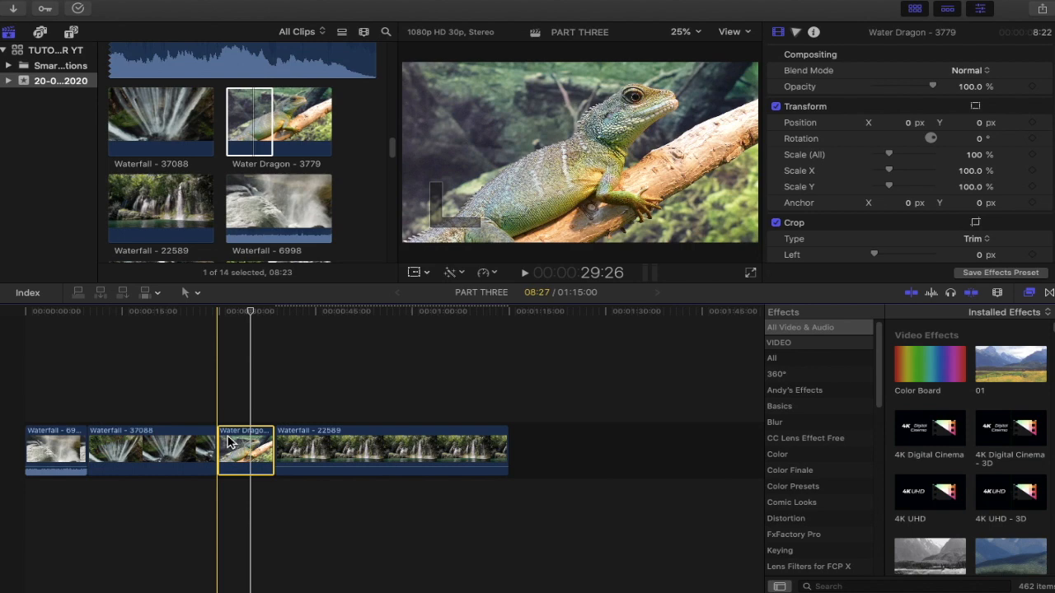
Play the timeline from the very beginning to review the assembled clips.
{"action": "left_click", "coordinate": [20, 331]}
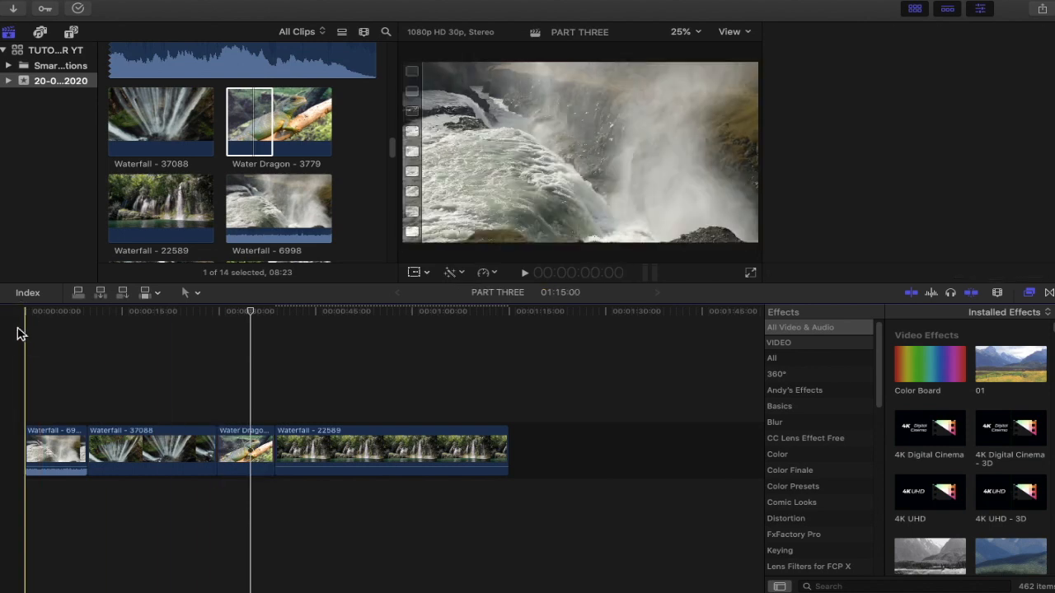
{"action": "key", "text": "space"}
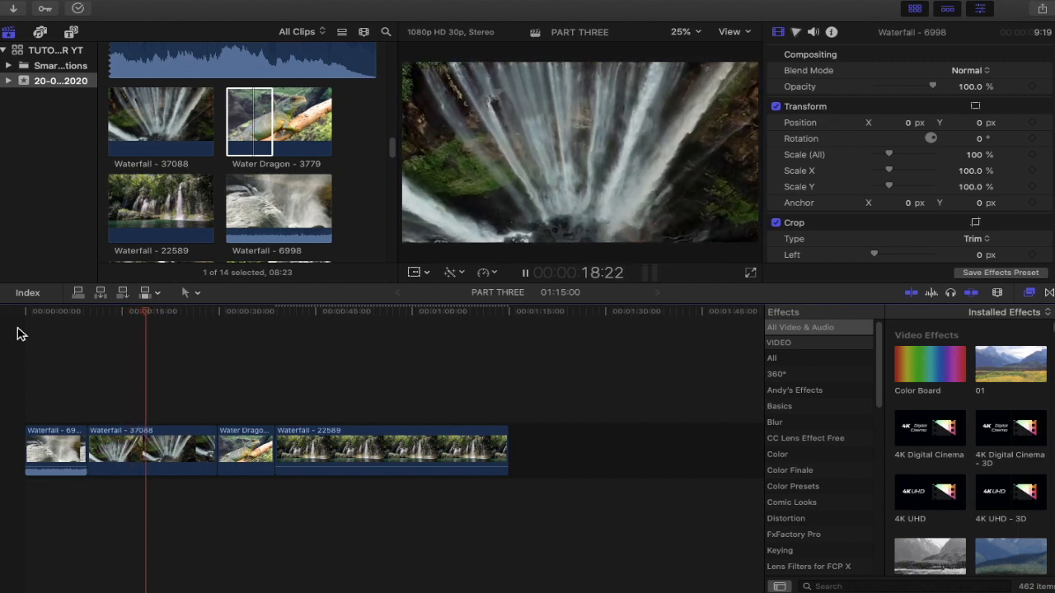
{"action": "key", "text": "space"}
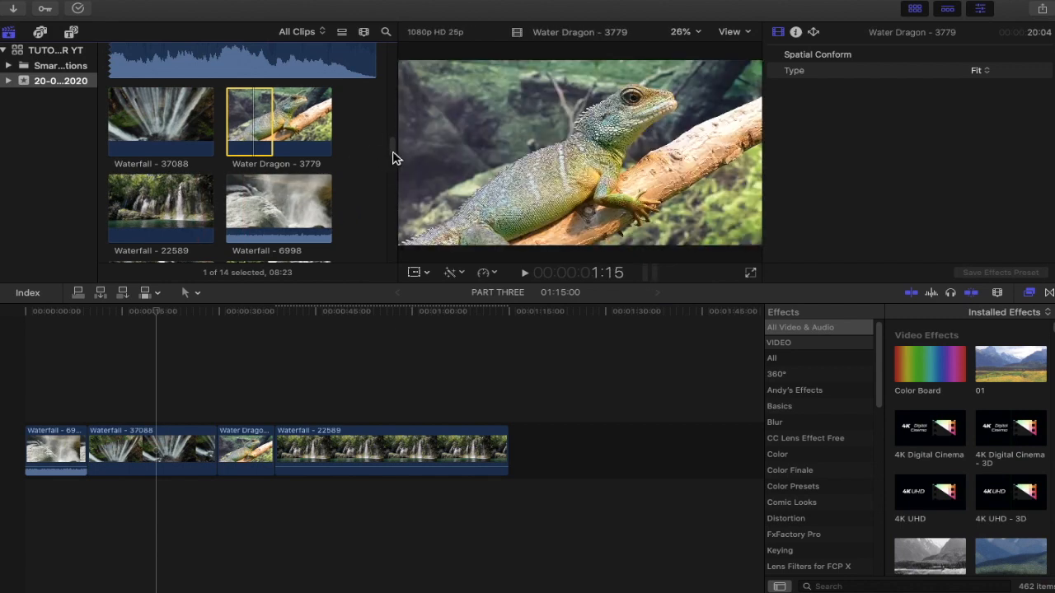
Reduce the browser's clip height and set its filmstrip duration to 5m so long audio clips take less space.
{"action": "mouse_move", "coordinate": [392, 157]}
{"action": "left_mouse_down"}
{"action": "mouse_move", "coordinate": [397, 140]}
{"action": "mouse_move", "coordinate": [396, 163]}
{"action": "left_mouse_up"}
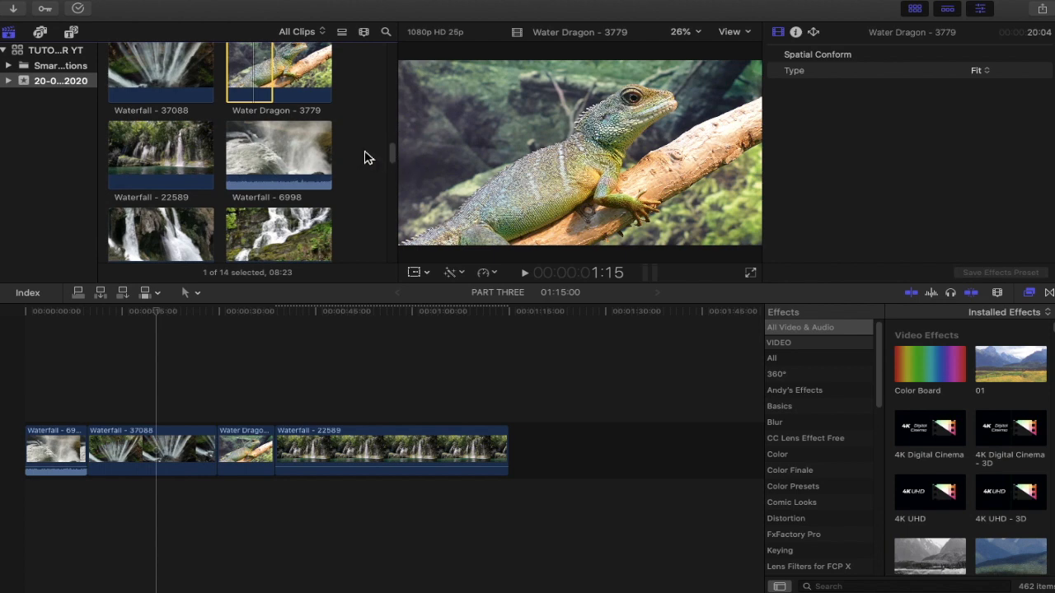
{"action": "scroll", "coordinate": [368, 158], "scroll_direction": "up", "scroll_amount": 5}
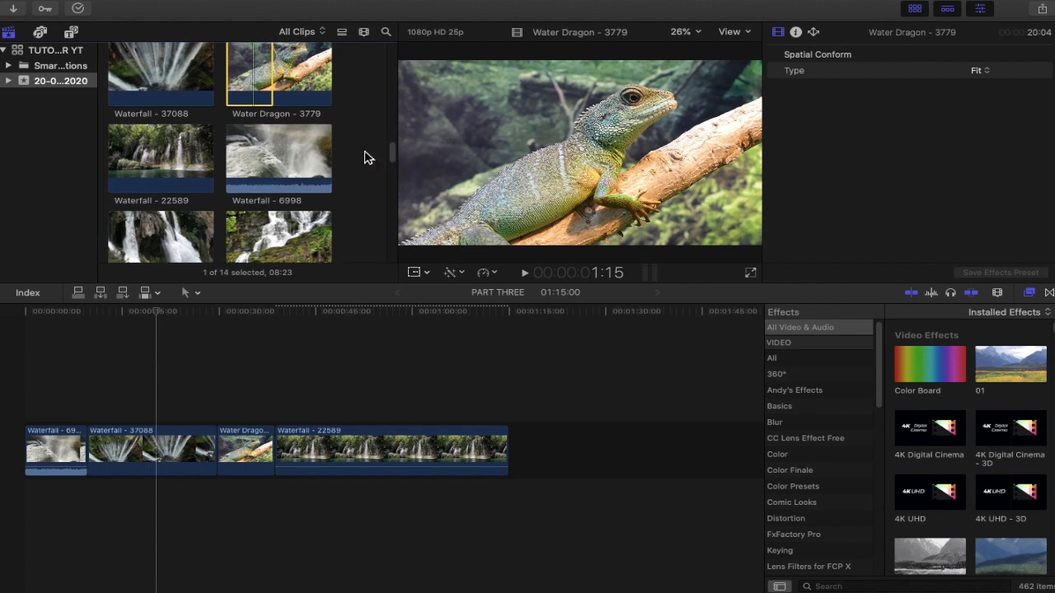
{"action": "scroll", "coordinate": [368, 158], "scroll_direction": "up", "scroll_amount": 5}
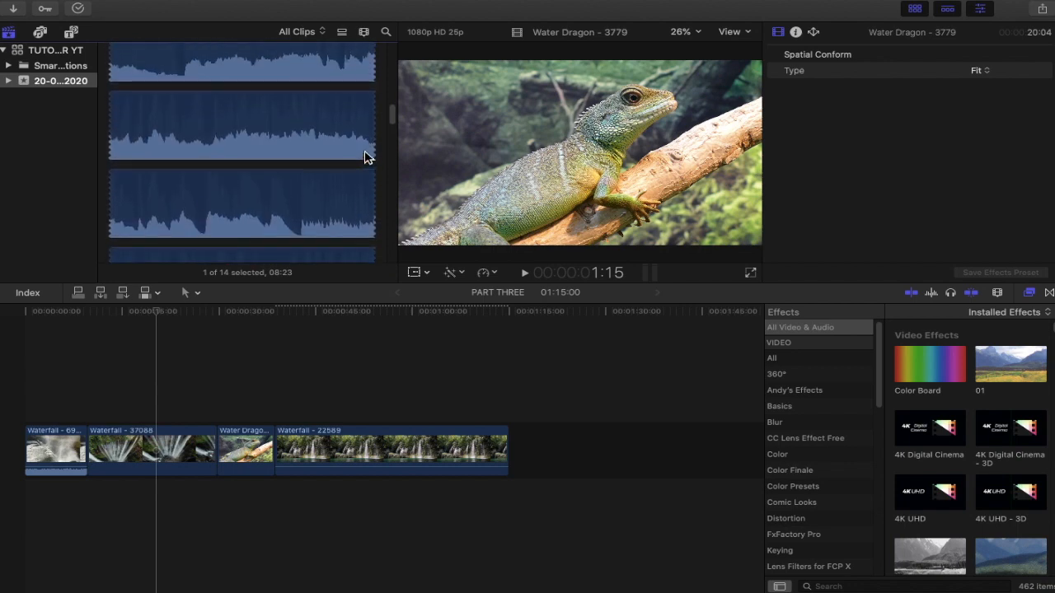
{"action": "scroll", "coordinate": [368, 157], "scroll_direction": "up", "scroll_amount": 5}
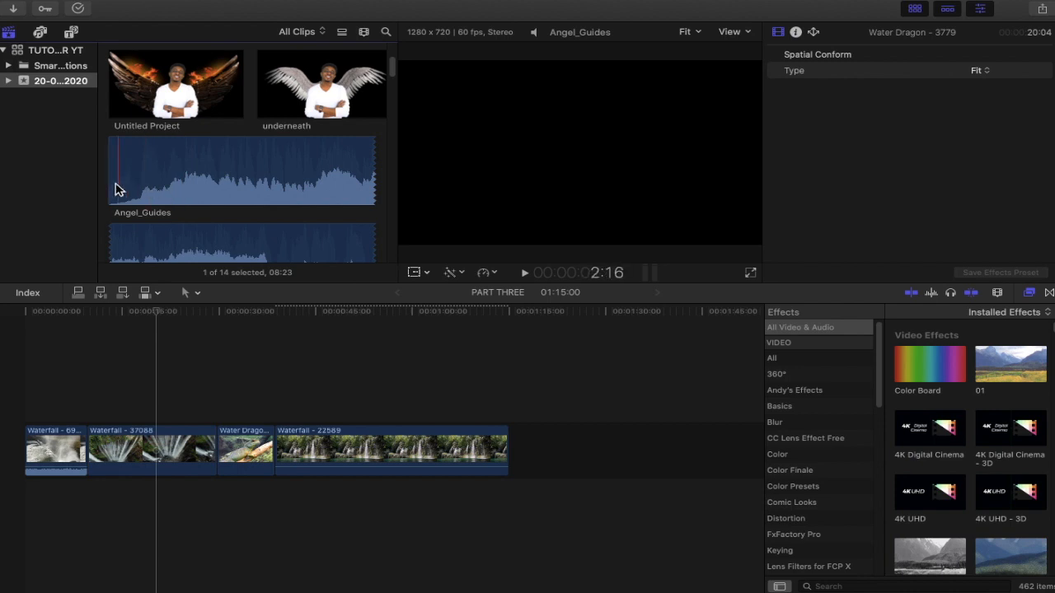
{"action": "scroll", "coordinate": [266, 207], "scroll_direction": "down", "scroll_amount": 2}
{"action": "scroll", "coordinate": [266, 207], "scroll_direction": "down", "scroll_amount": 5}
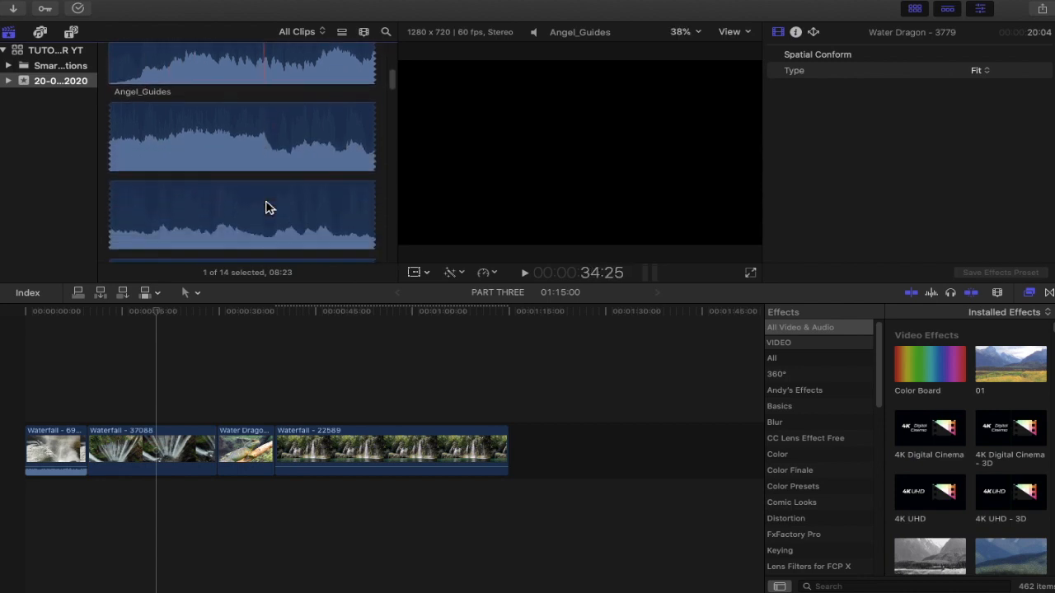
{"action": "scroll", "coordinate": [266, 207], "scroll_direction": "down", "scroll_amount": 5}
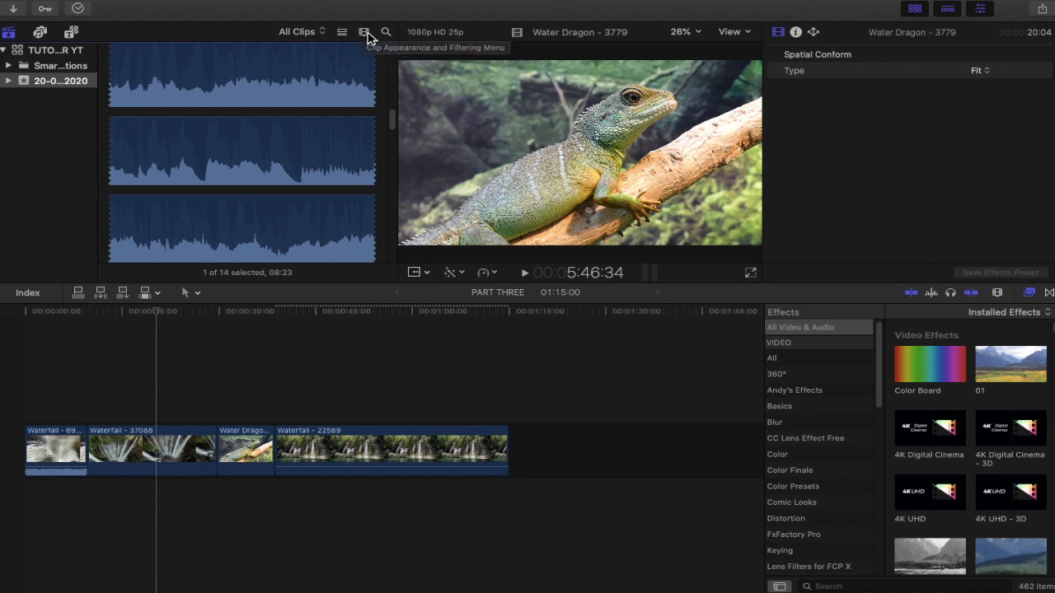
{"action": "left_click", "coordinate": [365, 33]}
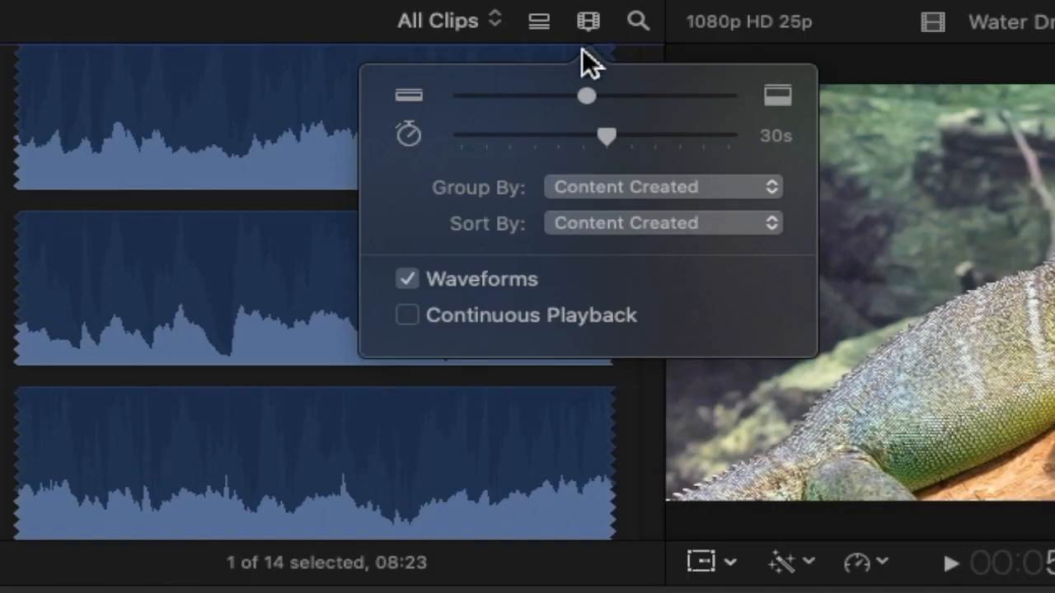
{"action": "left_click_drag", "start_coordinate": [588, 99], "coordinate": [526, 125]}
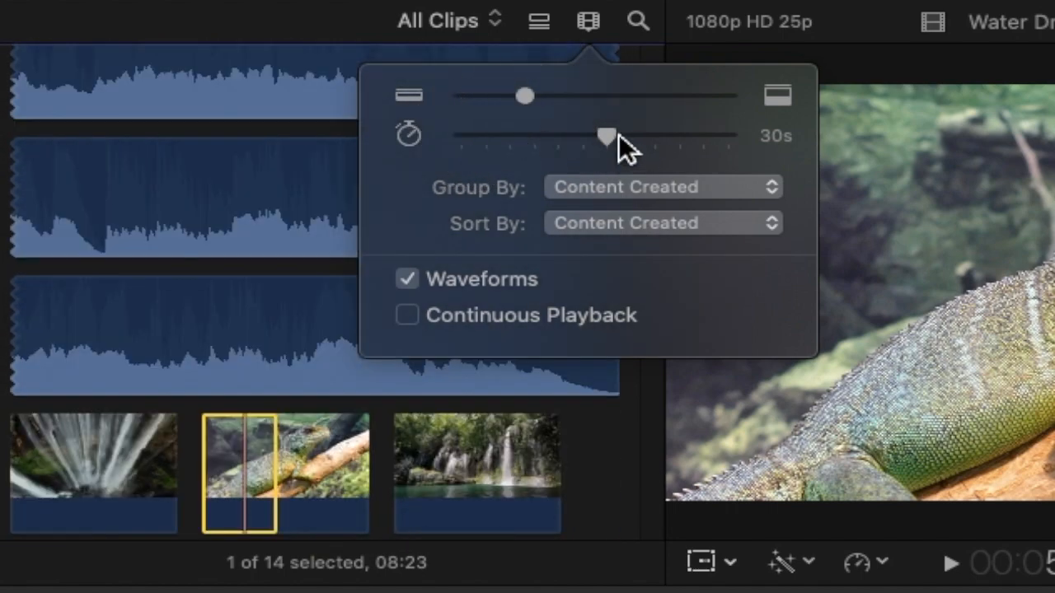
{"action": "left_click_drag", "start_coordinate": [613, 135], "coordinate": [547, 145]}
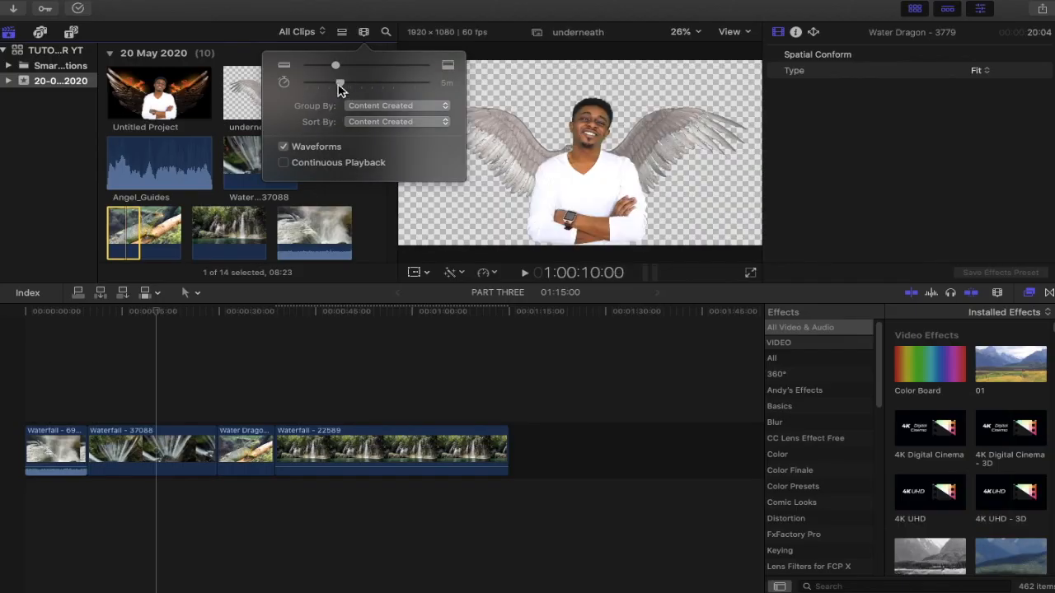
{"action": "mouse_move", "coordinate": [336, 66]}
{"action": "left_mouse_down"}
{"action": "mouse_move", "coordinate": [346, 72]}
{"action": "mouse_move", "coordinate": [327, 78]}
{"action": "left_mouse_up"}
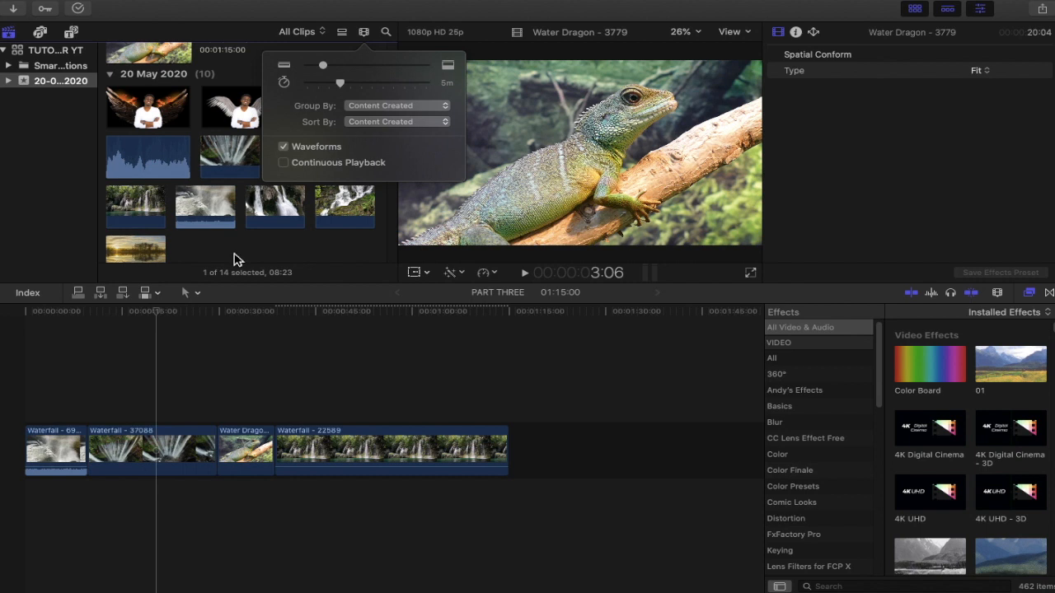
Hide the audio waveforms on the browser clips and show them again.
{"action": "left_click", "coordinate": [285, 147]}
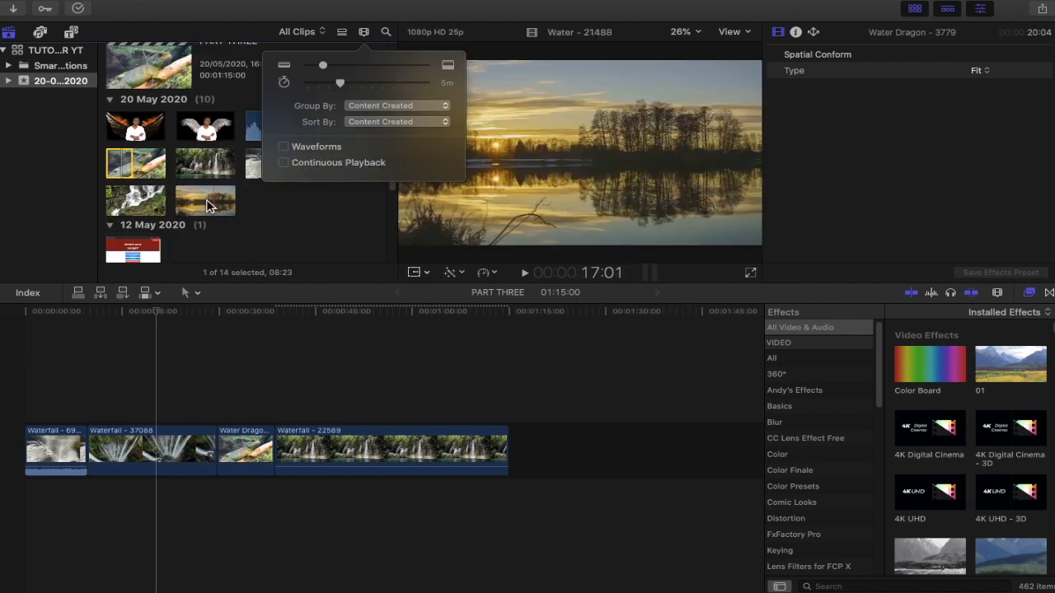
{"action": "left_click", "coordinate": [287, 151]}
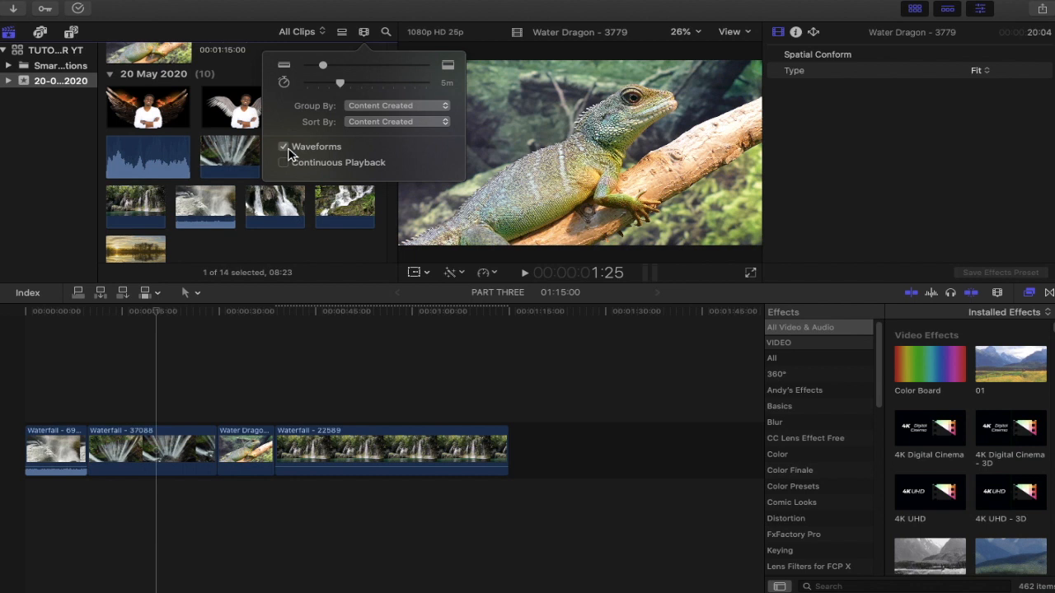
Connect the whole Angel_Guides audio clip beneath the main storyline, starting at the beginning of the timeline.
{"action": "left_click", "coordinate": [290, 248]}
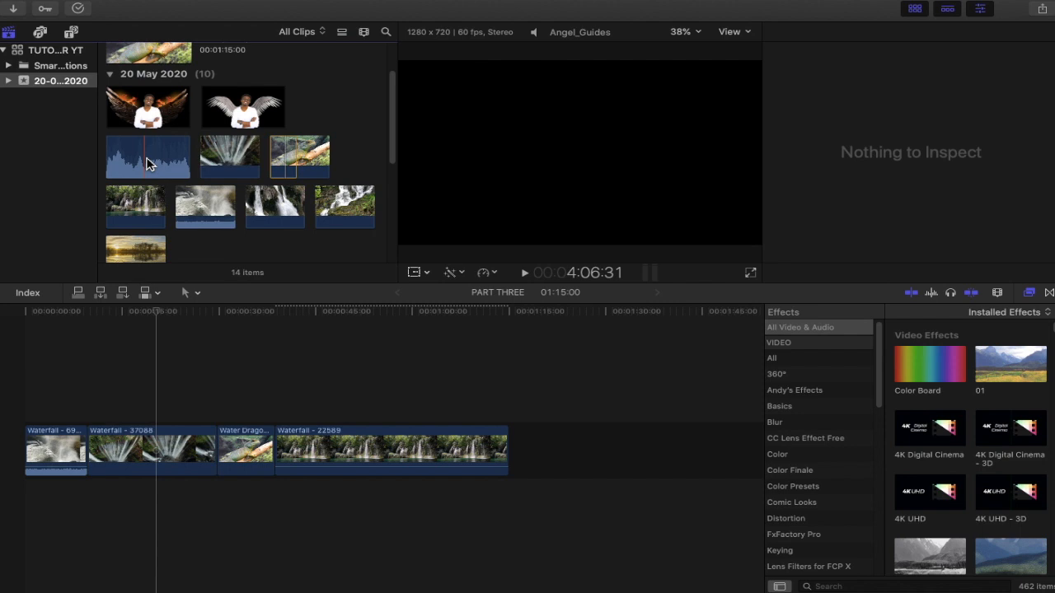
{"action": "left_click", "coordinate": [146, 163]}
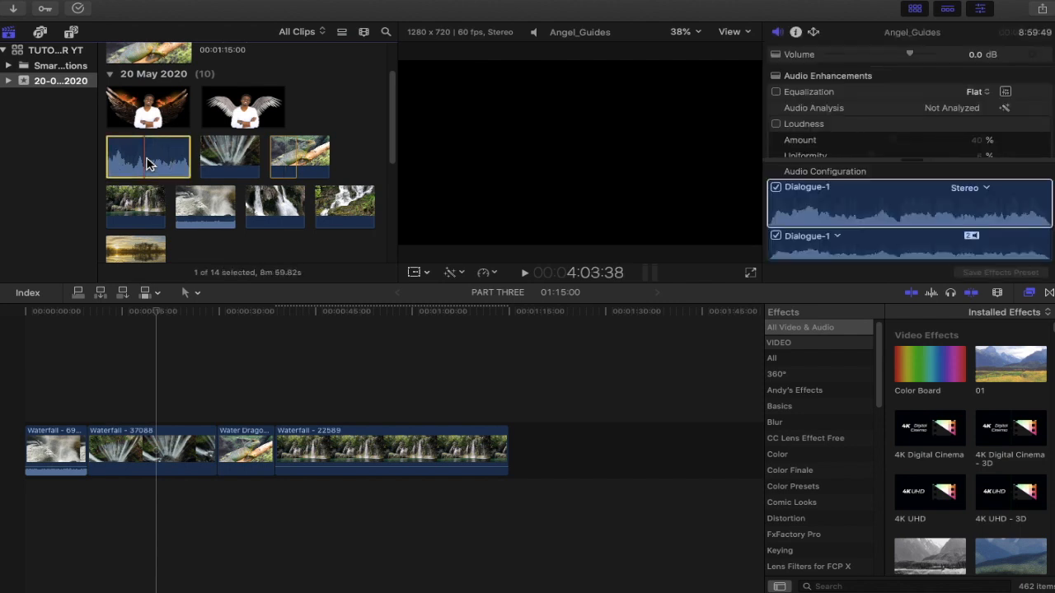
{"action": "left_click_drag", "start_coordinate": [146, 163], "coordinate": [146, 159]}
{"action": "left_click_drag", "start_coordinate": [147, 159], "coordinate": [33, 517]}
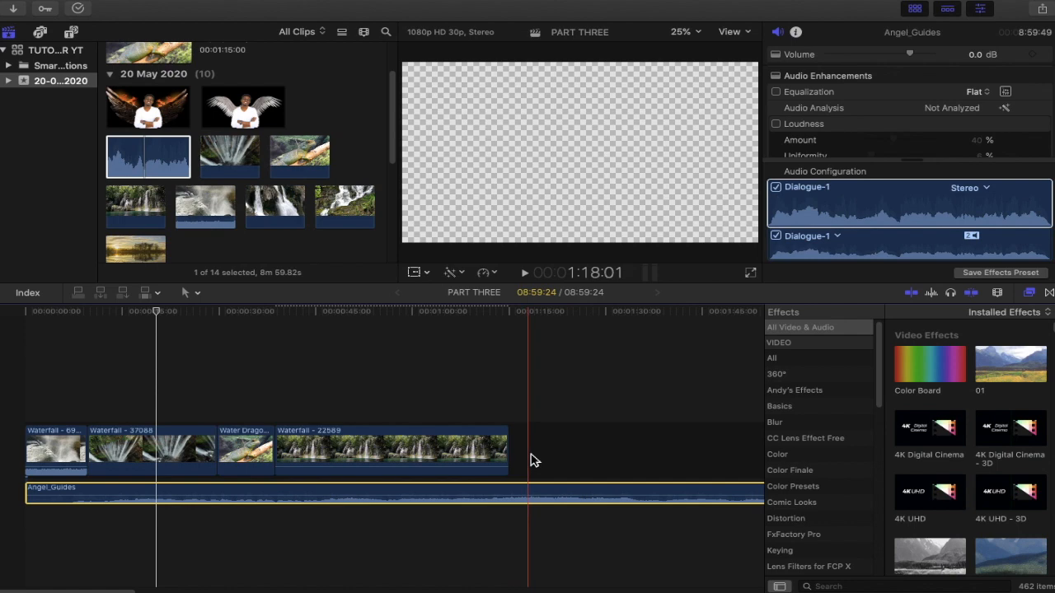
Play the timeline from near the end of Waterfall - 22589 to past where the video stops.
{"action": "left_click", "coordinate": [551, 334]}
{"action": "left_click", "coordinate": [548, 330]}
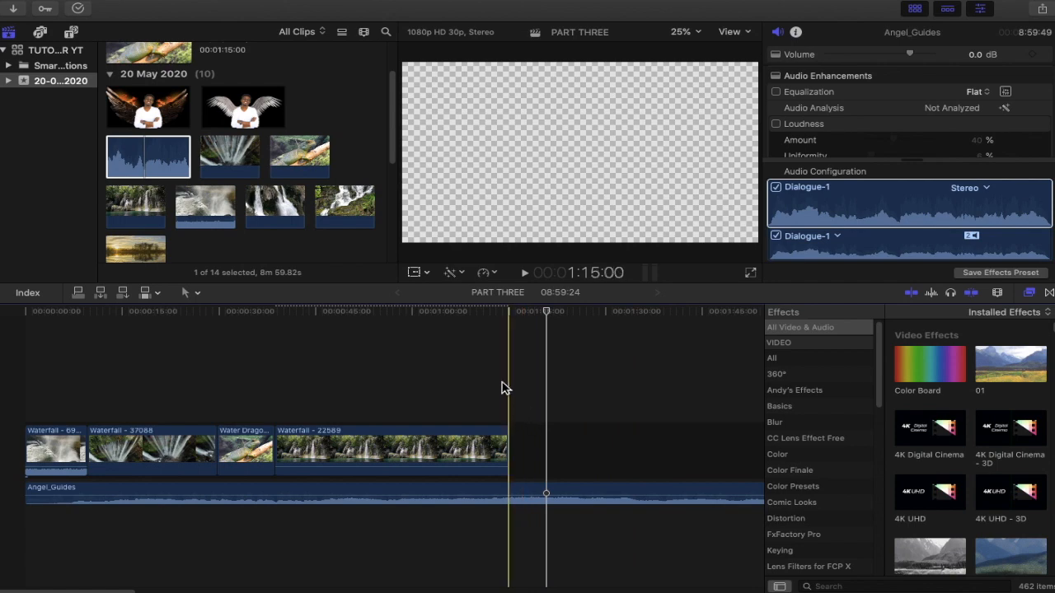
{"action": "left_click", "coordinate": [459, 363]}
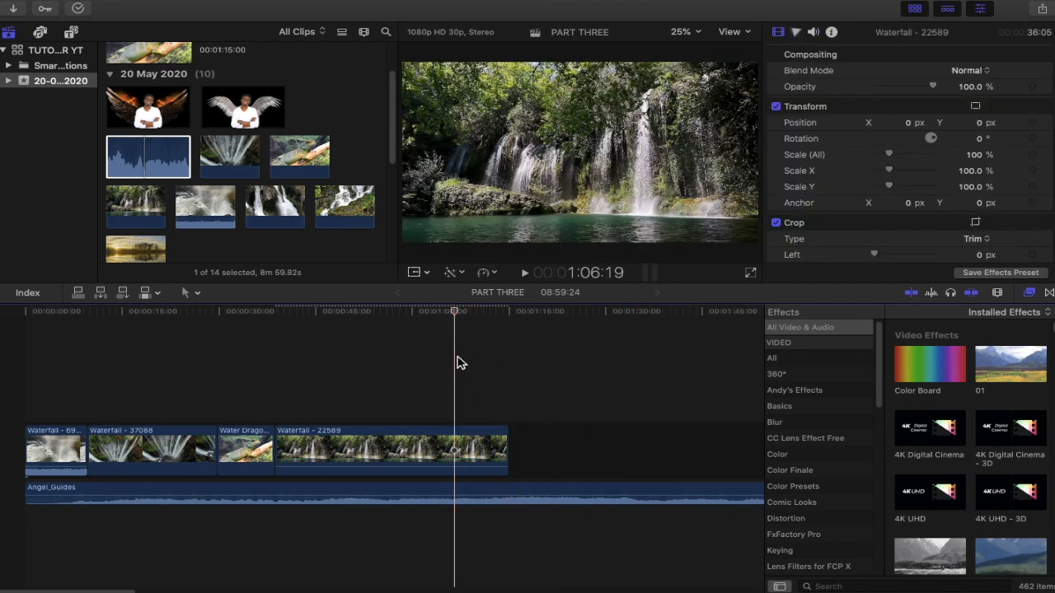
{"action": "key", "text": "space"}
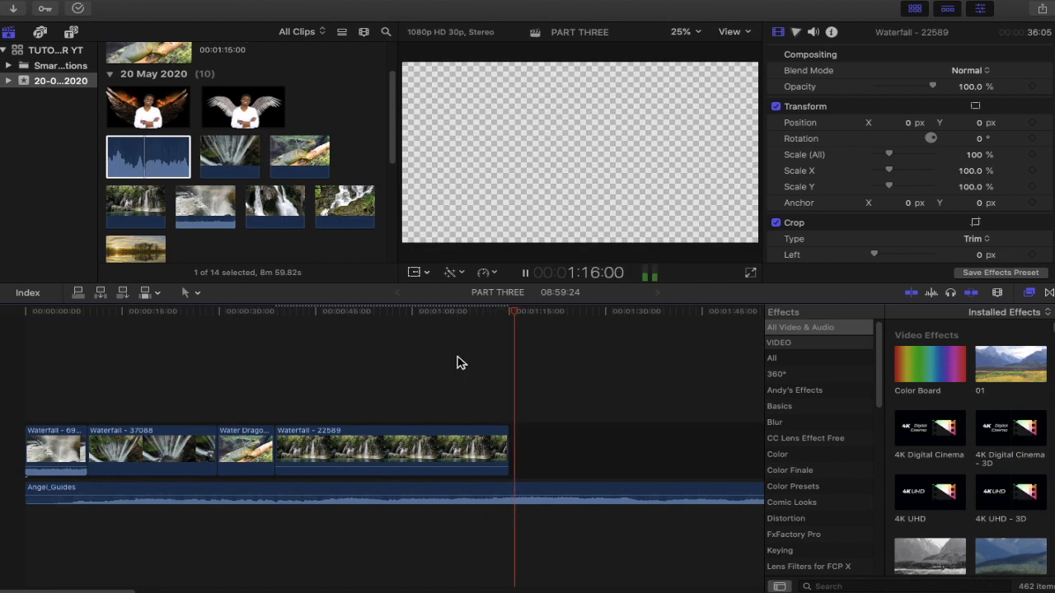
{"action": "key", "text": "space"}
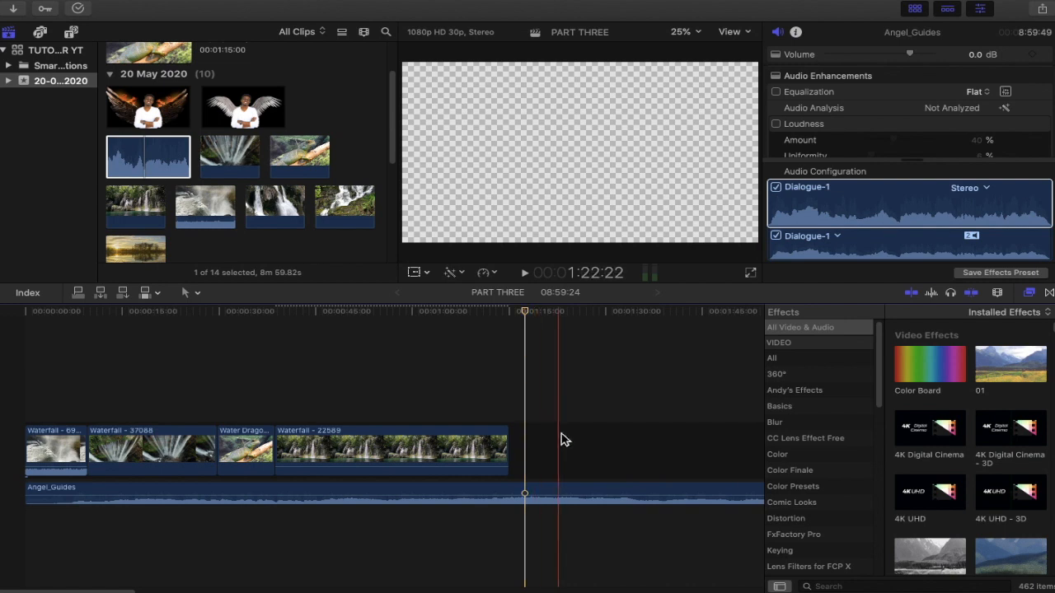
Check how far the Angel_Guides audio extends and place the playhead at the end of Waterfall - 22589.
{"action": "scroll", "coordinate": [560, 440], "scroll_direction": "right", "scroll_amount": 15}
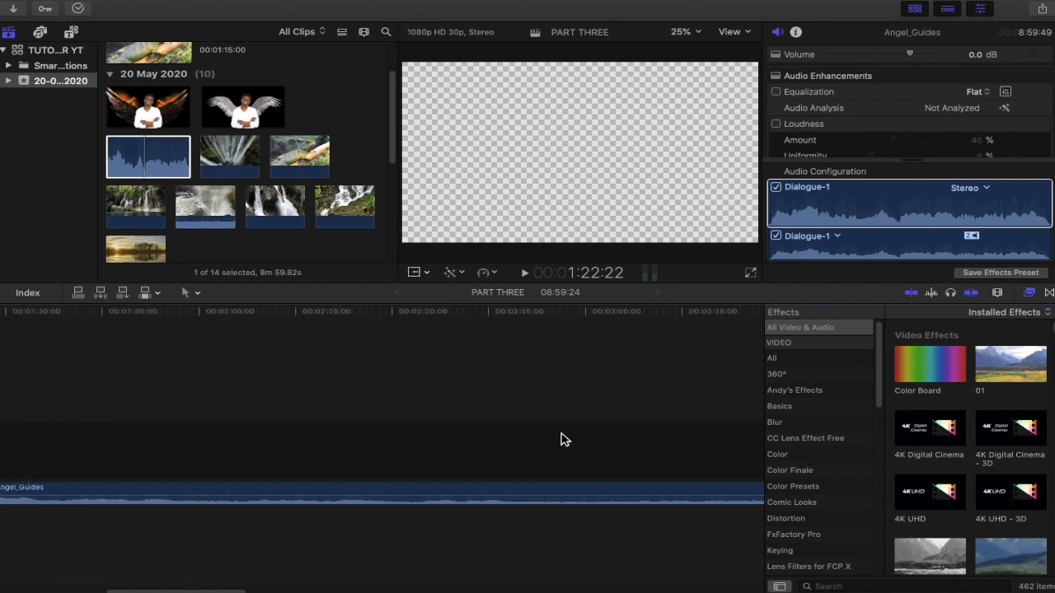
{"action": "scroll", "coordinate": [561, 440], "scroll_direction": "right", "scroll_amount": 15}
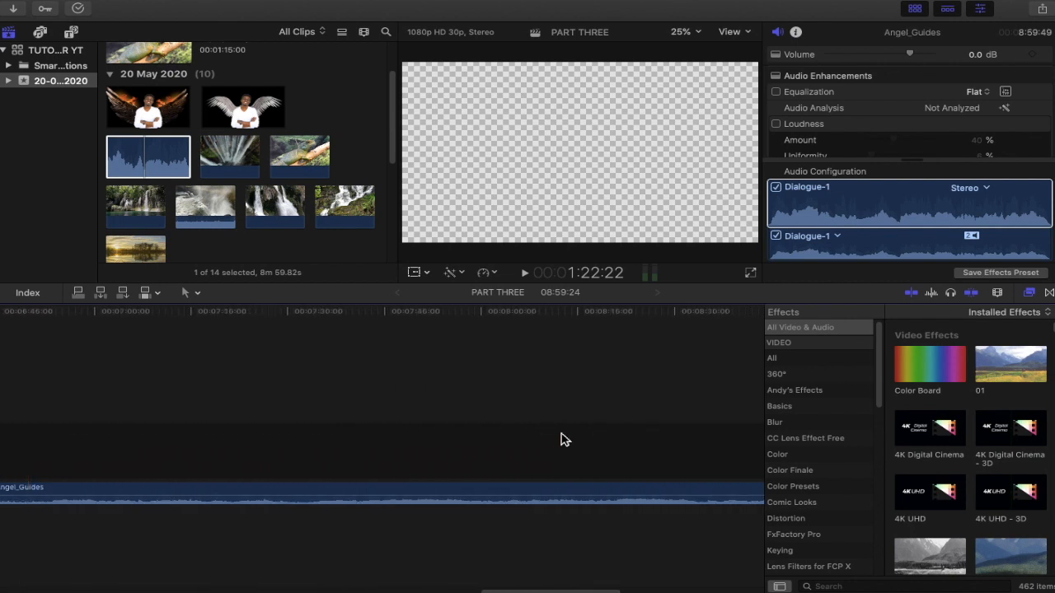
{"action": "scroll", "coordinate": [560, 440], "scroll_direction": "right", "scroll_amount": 1}
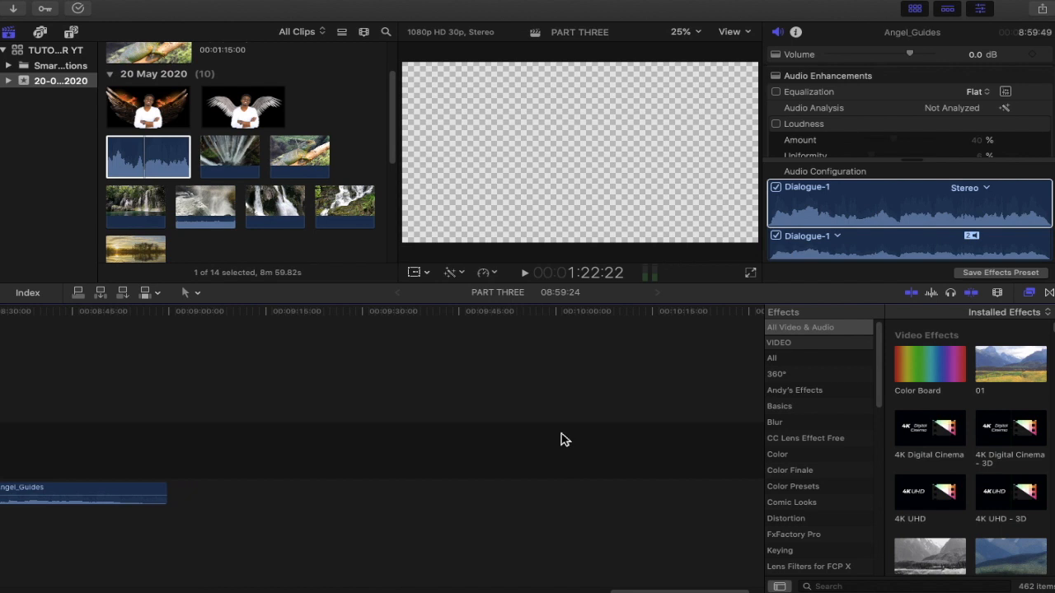
{"action": "scroll", "coordinate": [561, 440], "scroll_direction": "left", "scroll_amount": 2}
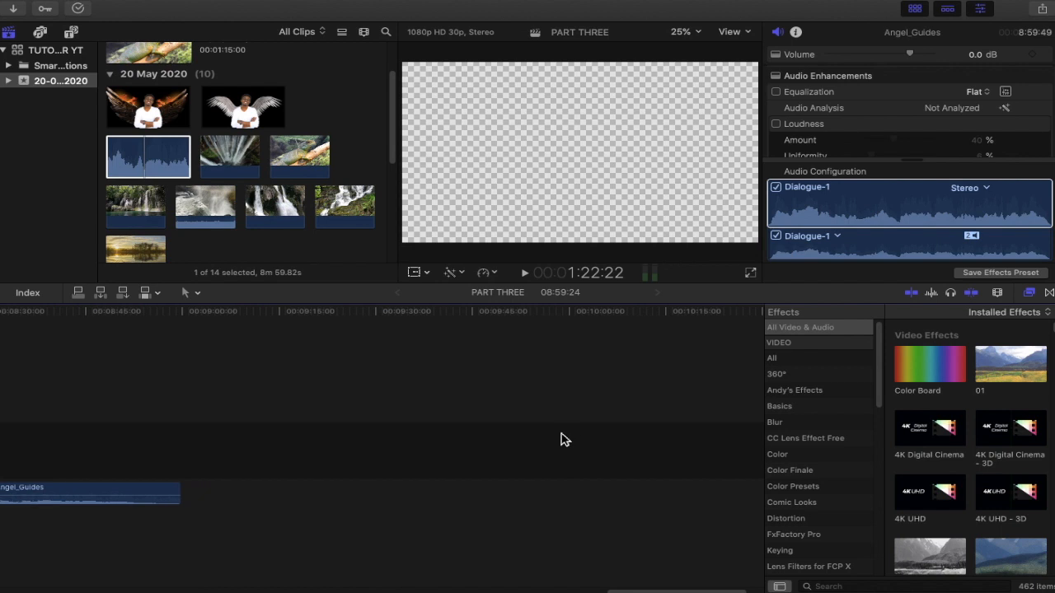
{"action": "scroll", "coordinate": [560, 440], "scroll_direction": "right", "scroll_amount": 1}
{"action": "scroll", "coordinate": [560, 440], "scroll_direction": "left", "scroll_amount": 15}
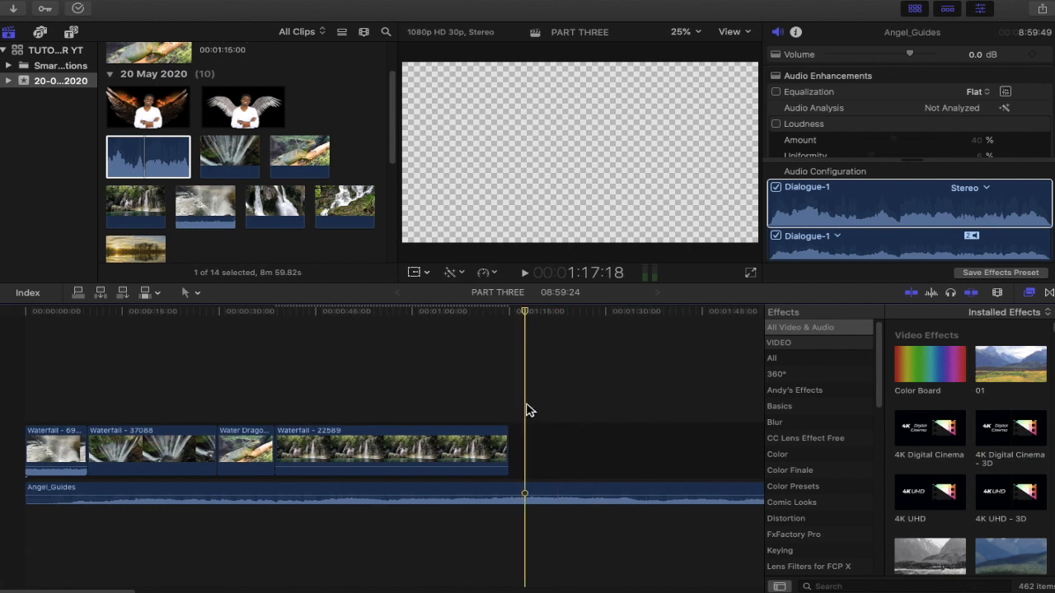
{"action": "left_click", "coordinate": [512, 404]}
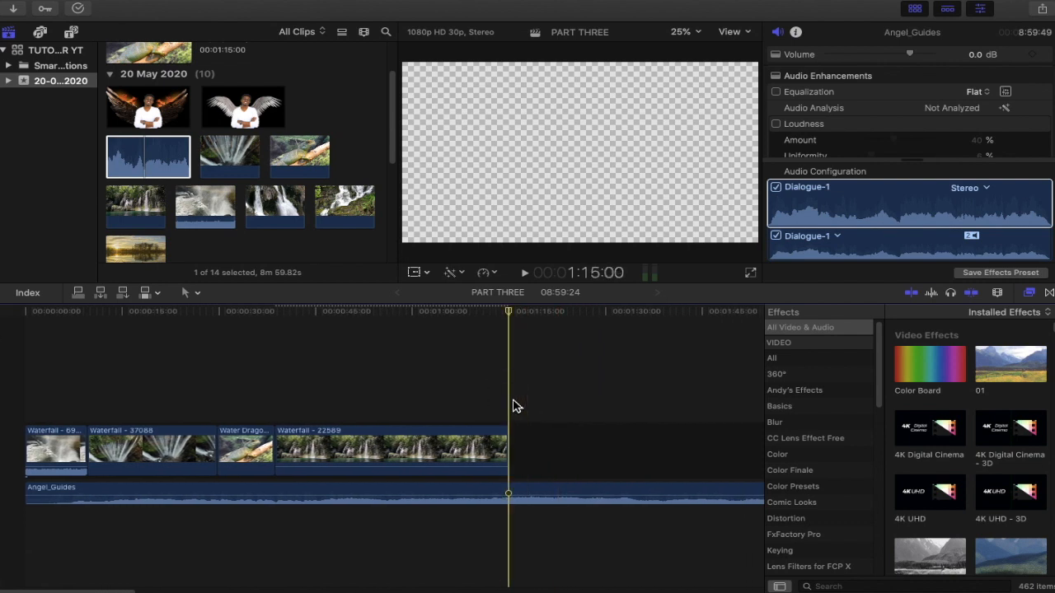